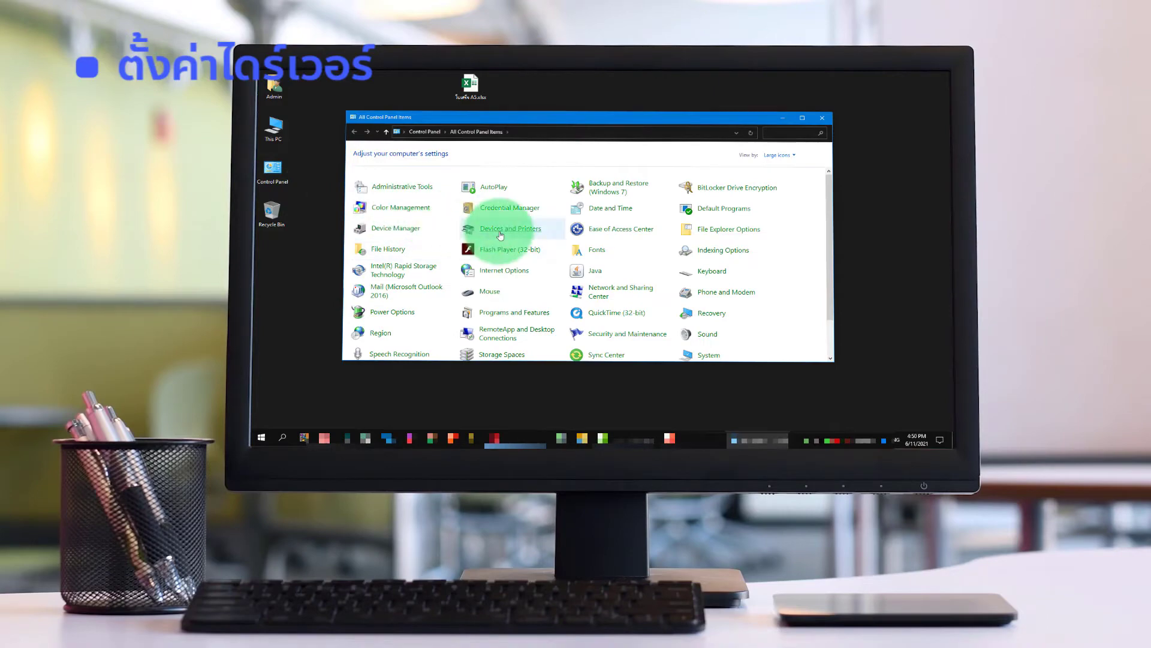
Step: View the installed printers in the Control Panel's Devices and Printers list and close the window
left_click(501, 235)
left_click(469, 268)
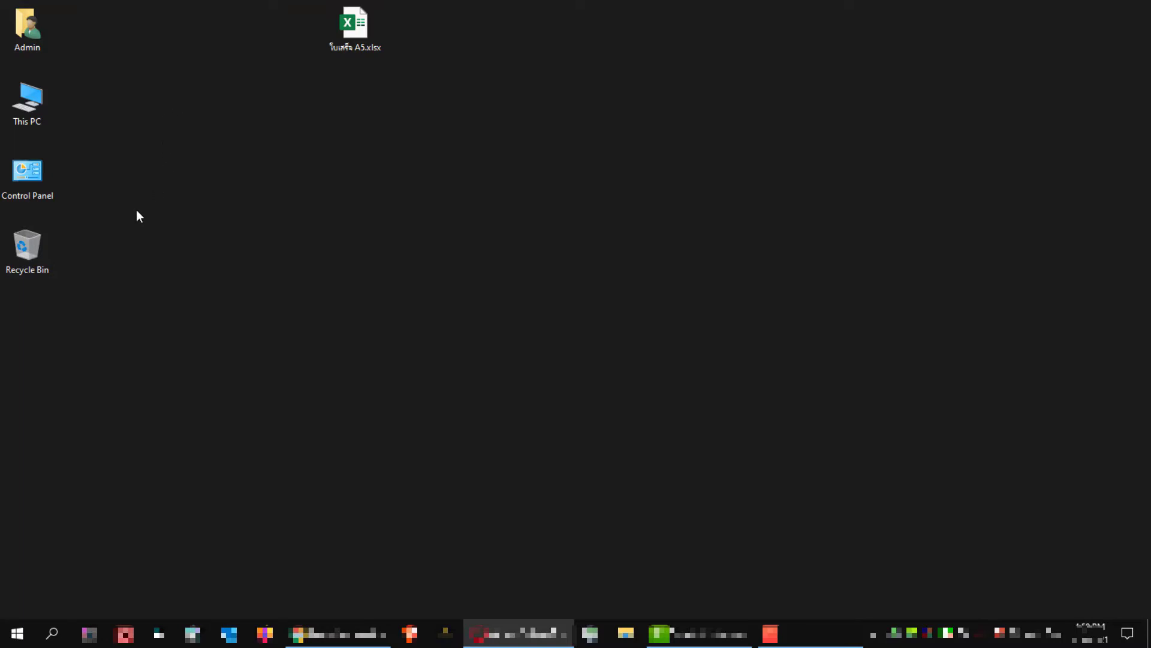
left_click(27, 172)
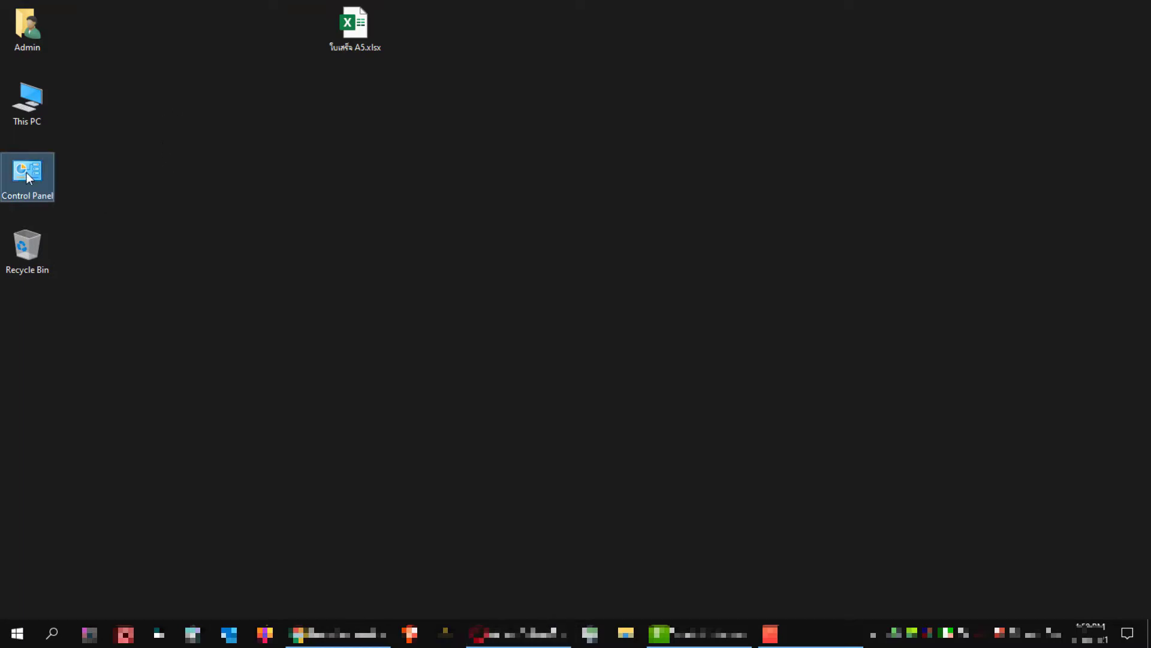
double_click(26, 171)
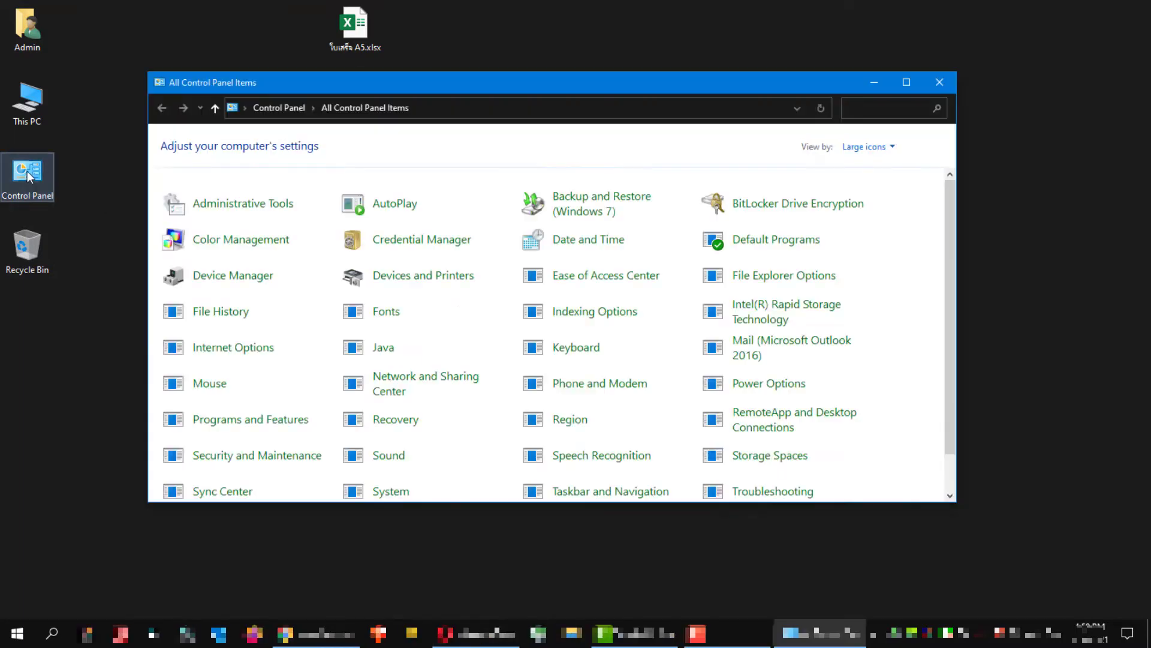
left_click(422, 287)
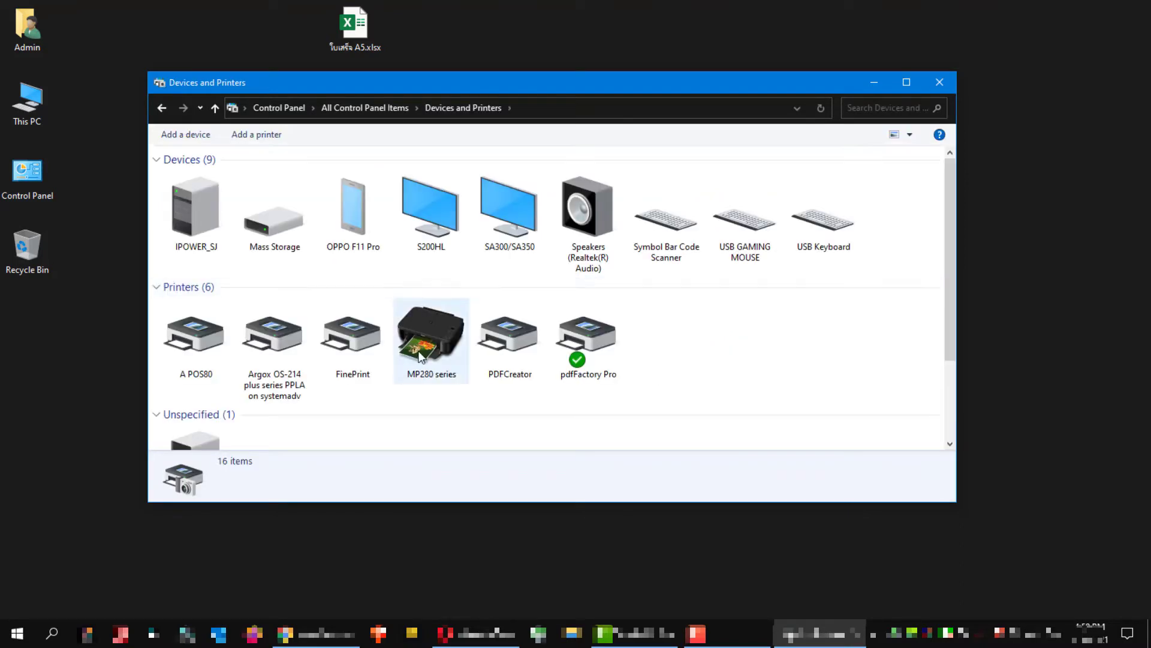
left_click(940, 83)
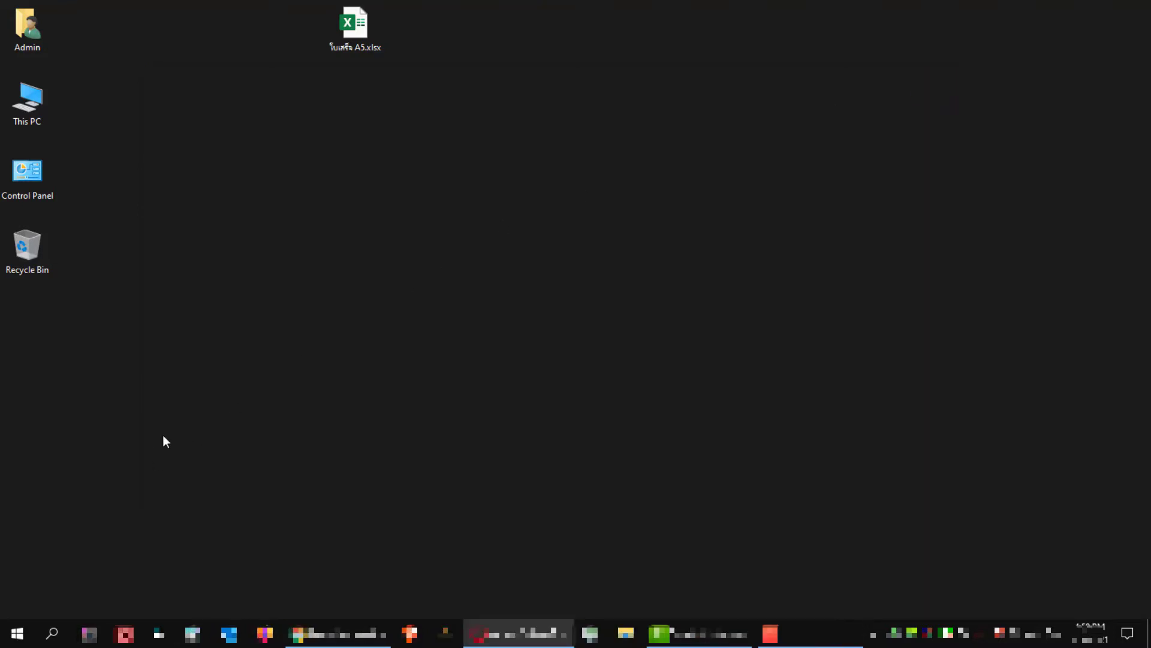
Step: Open the printing preferences of the MP280 series printer through the Windows Settings device pages
left_click(12, 644)
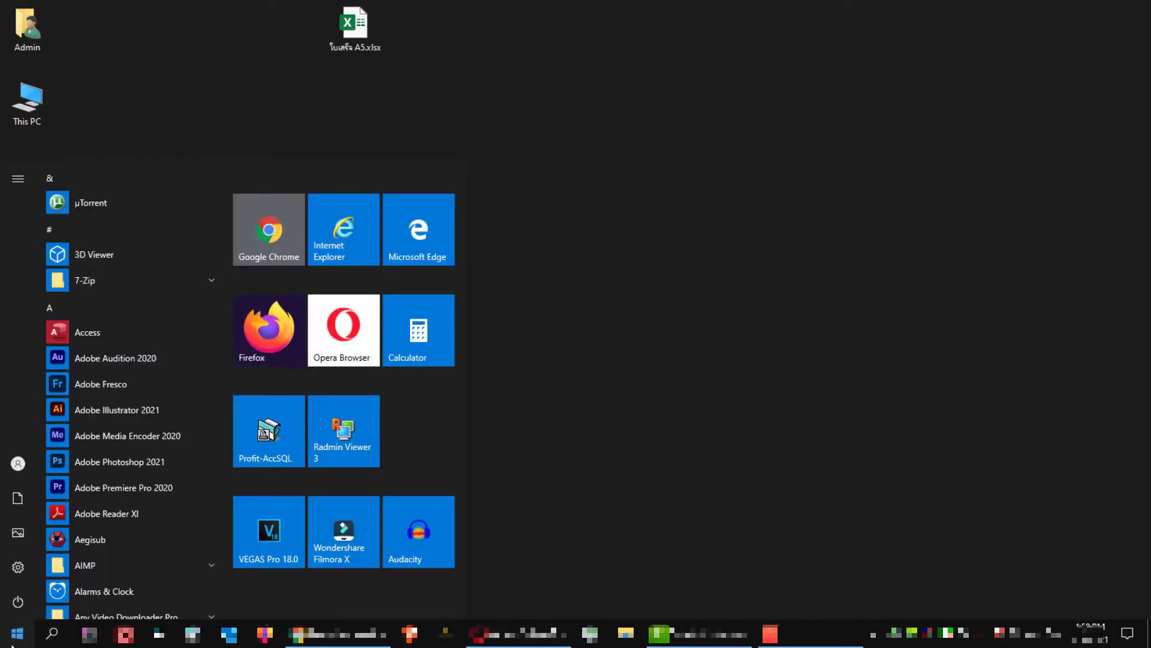
left_click(16, 572)
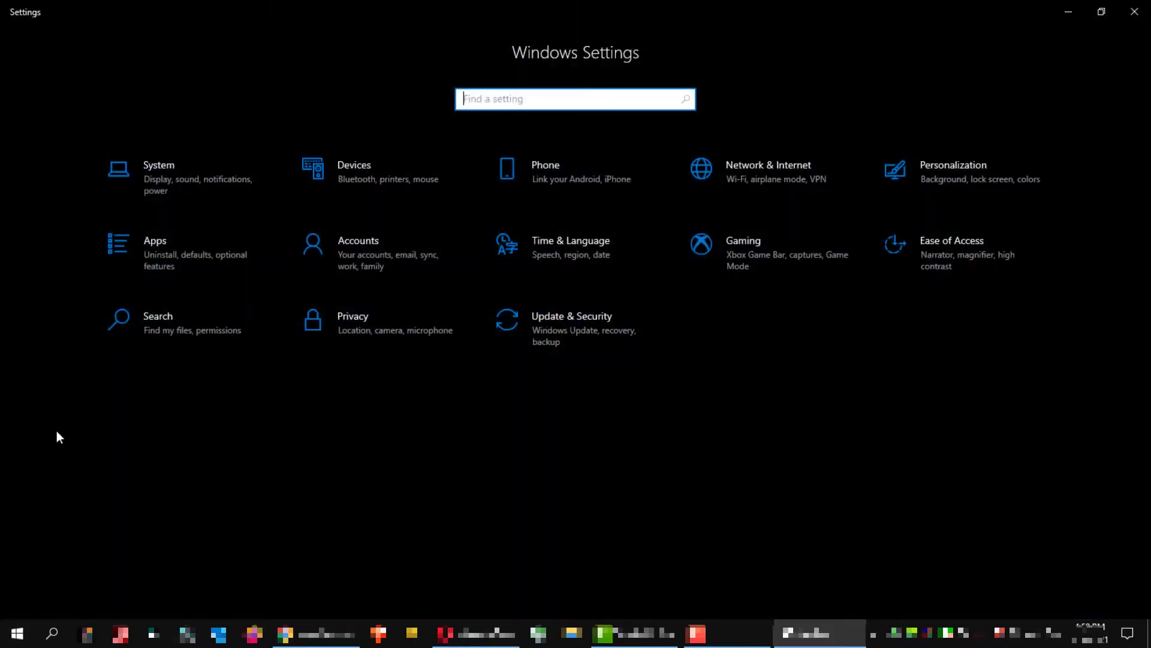
left_click(381, 183)
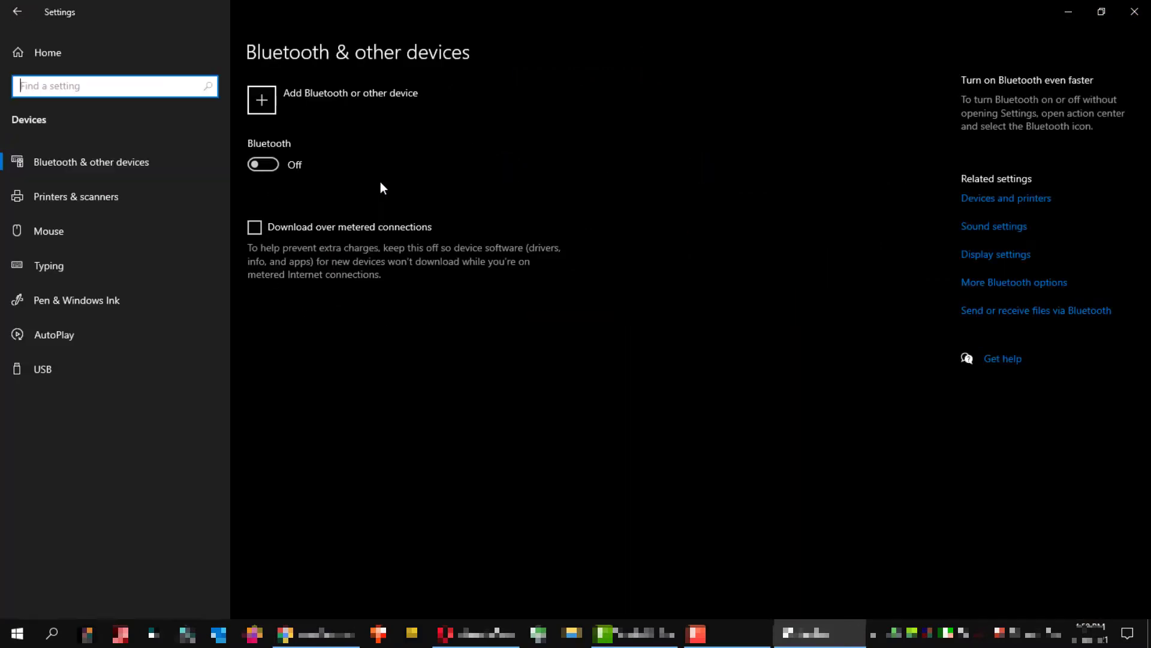
left_click(90, 197)
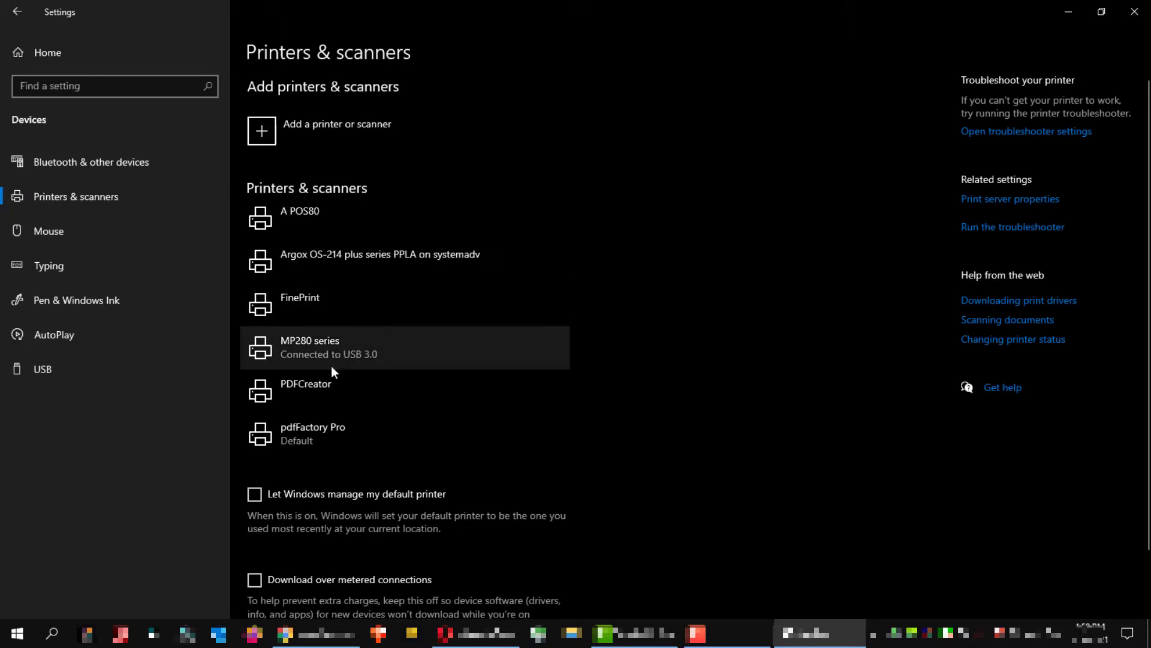
left_click(331, 357)
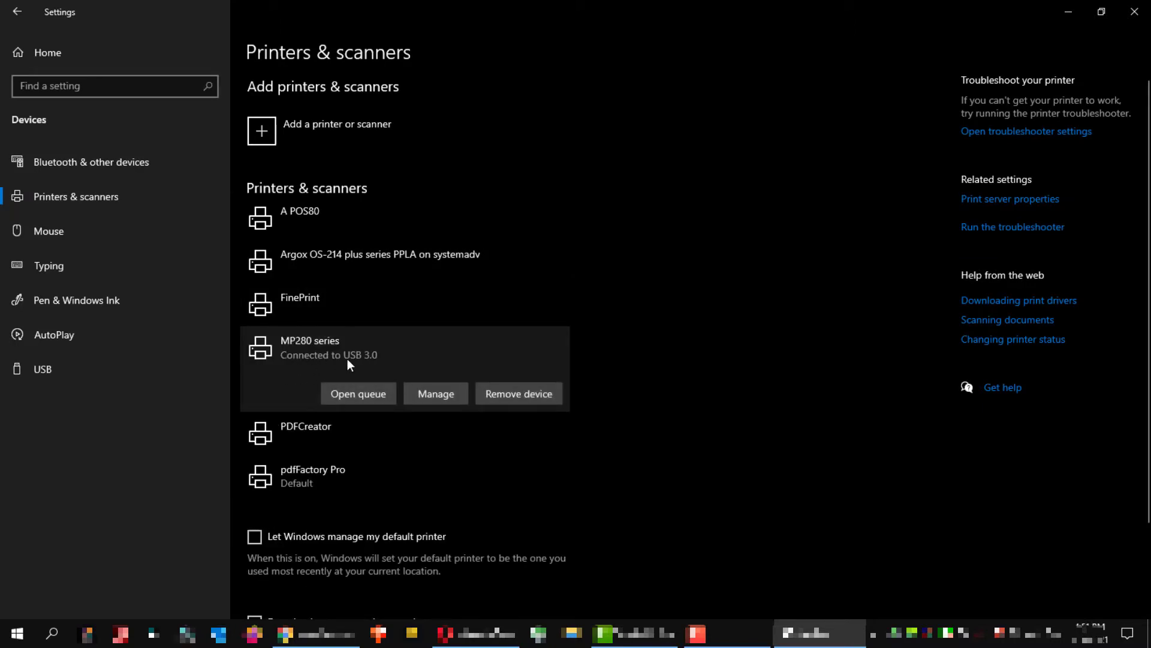
left_click(443, 394)
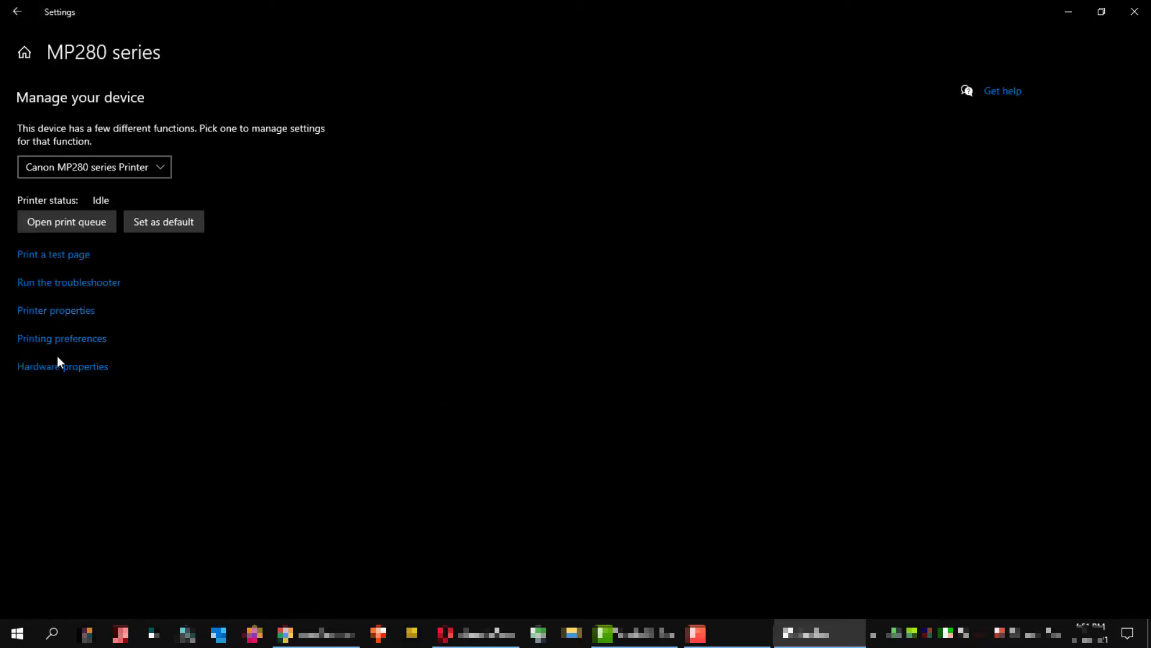
left_click(53, 342)
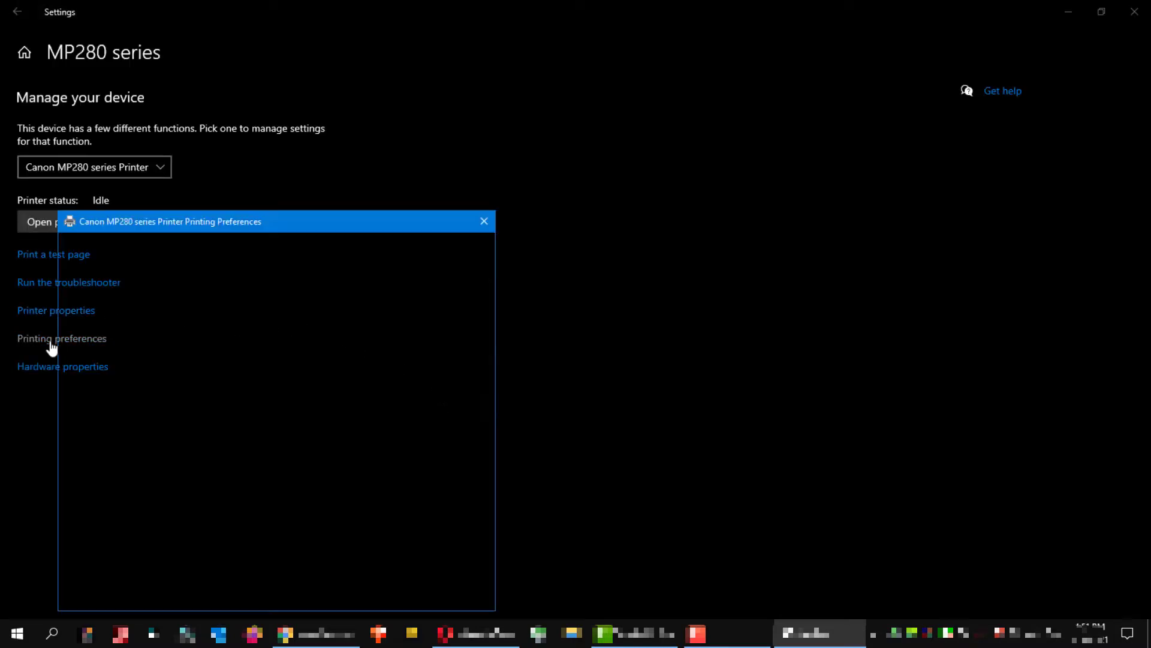
left_click_drag(279, 231, 629, 104)
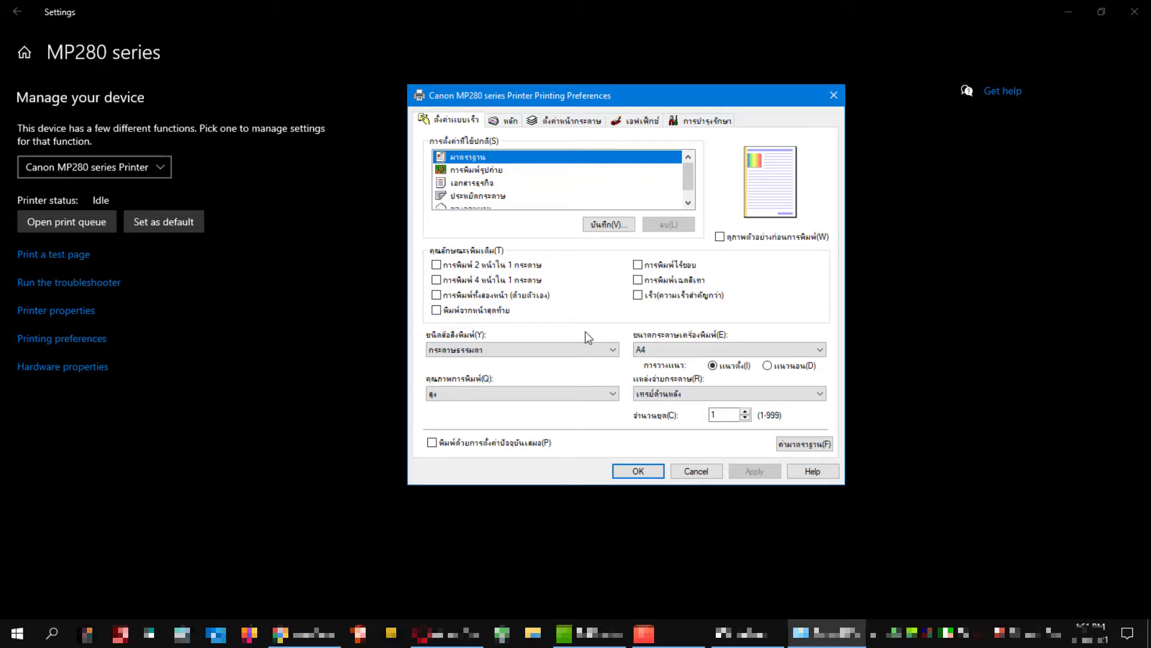
Step: Set the printer's default paper size to A5 with portrait orientation and accept the preferences
left_click(686, 354)
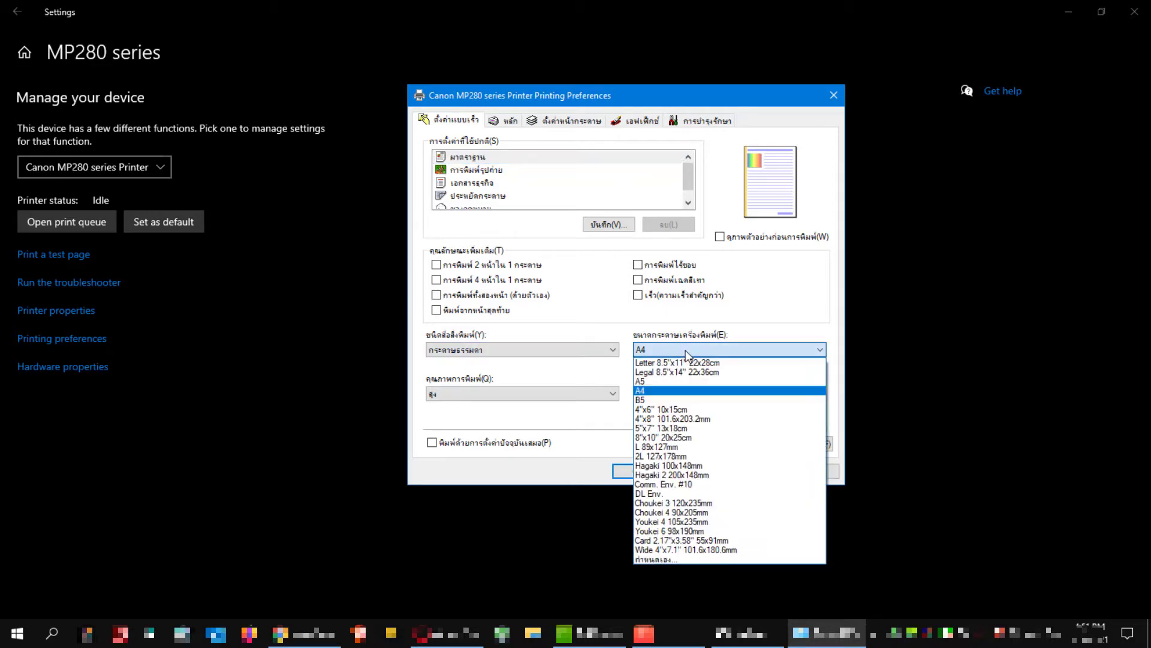
left_click(663, 386)
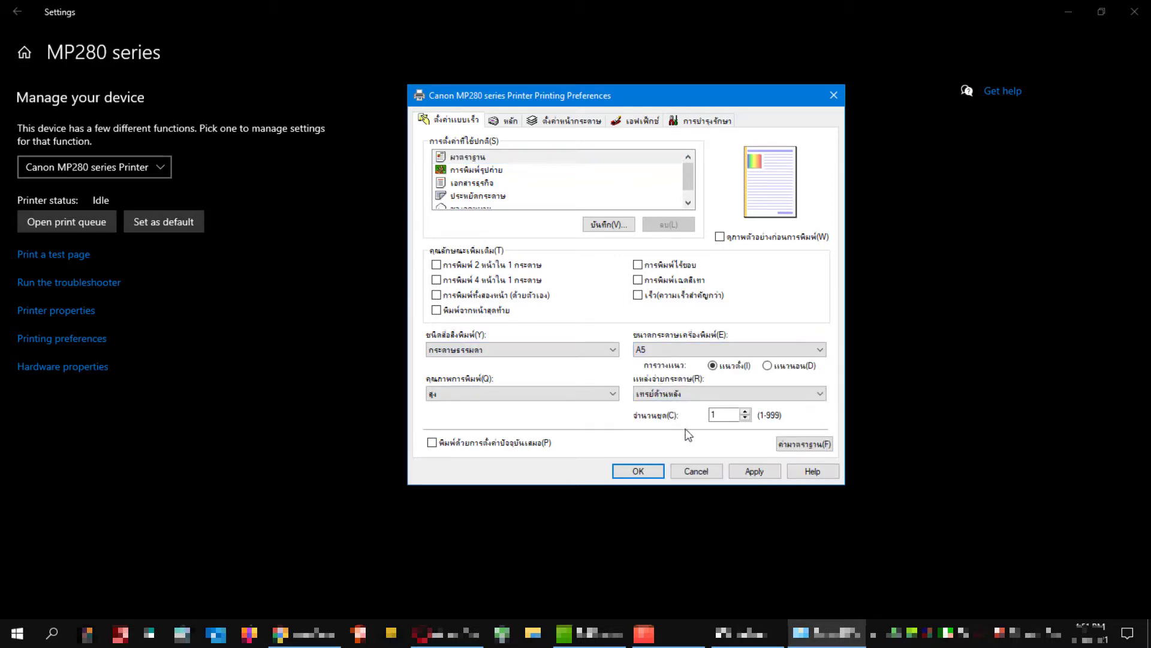
left_click(768, 365)
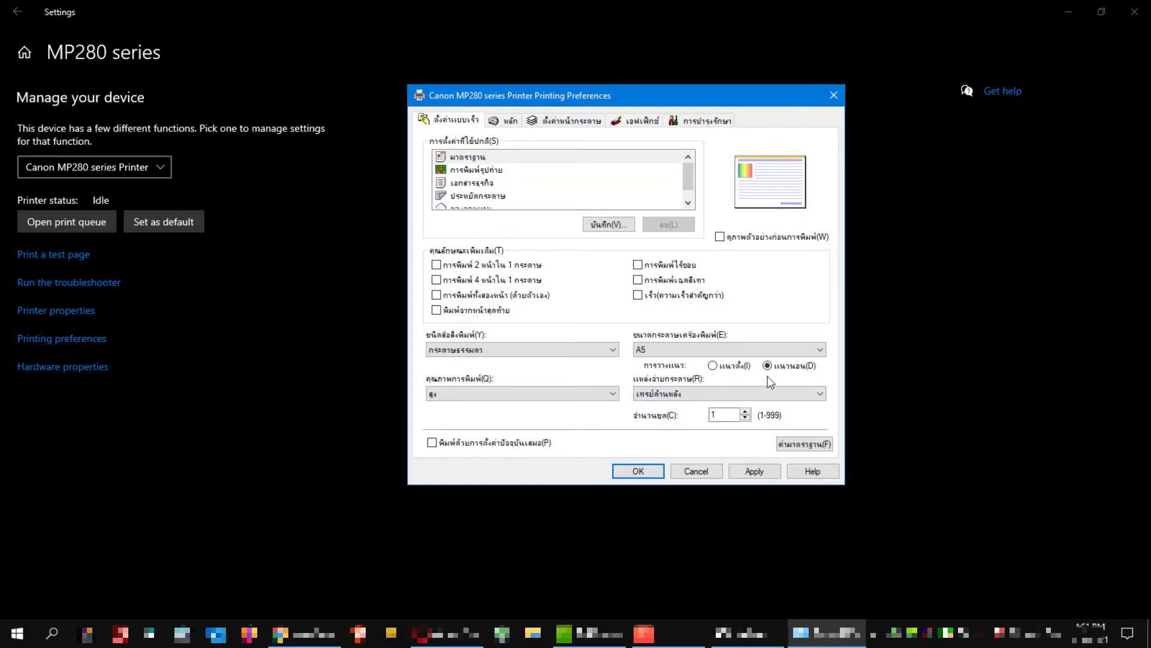
left_click(713, 366)
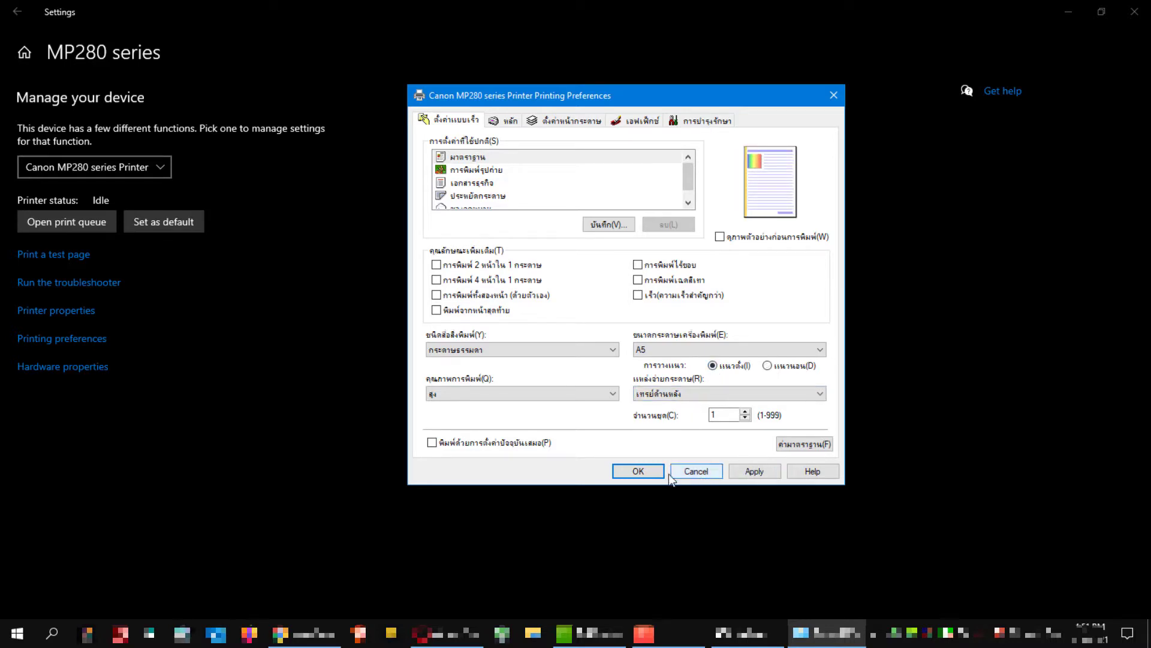
left_click(640, 472)
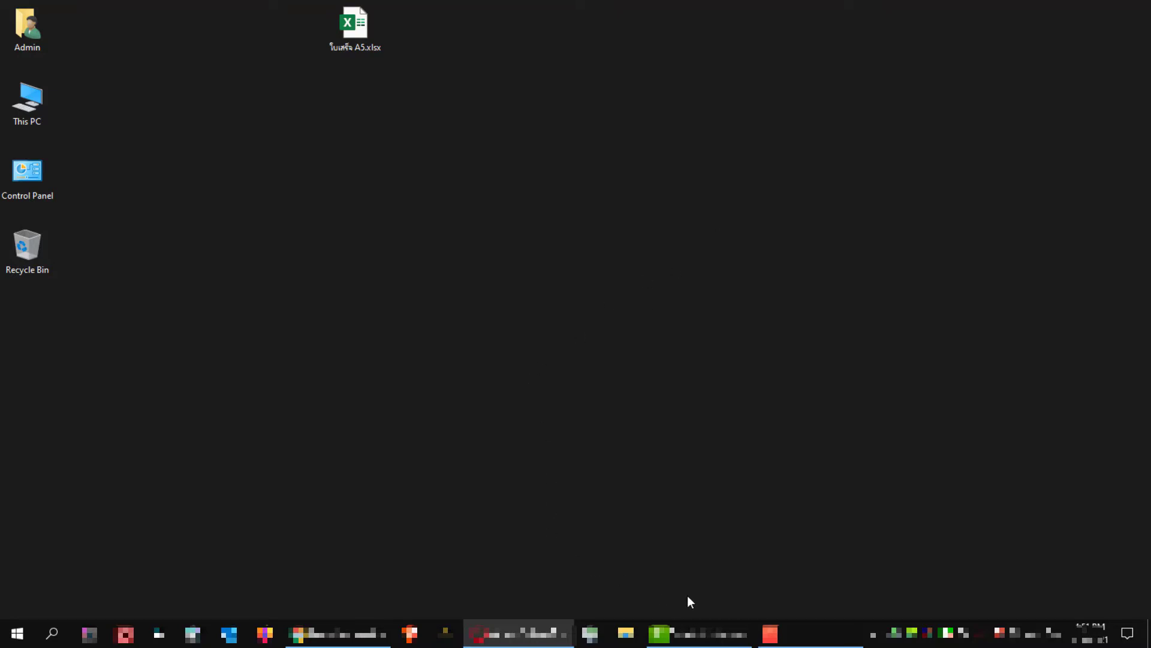
Step: Switch to Word by opening New Microsoft Word Document.docx from the desktop
left_click_drag(361, 174, 445, 50)
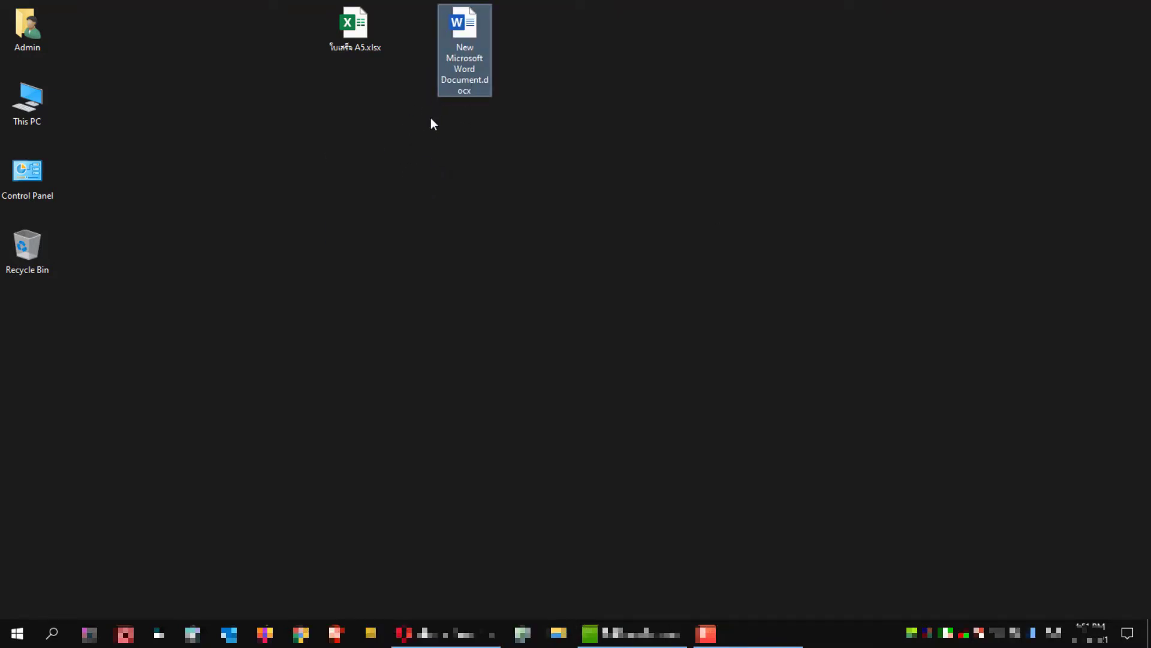
left_click(430, 117)
double_click(451, 49)
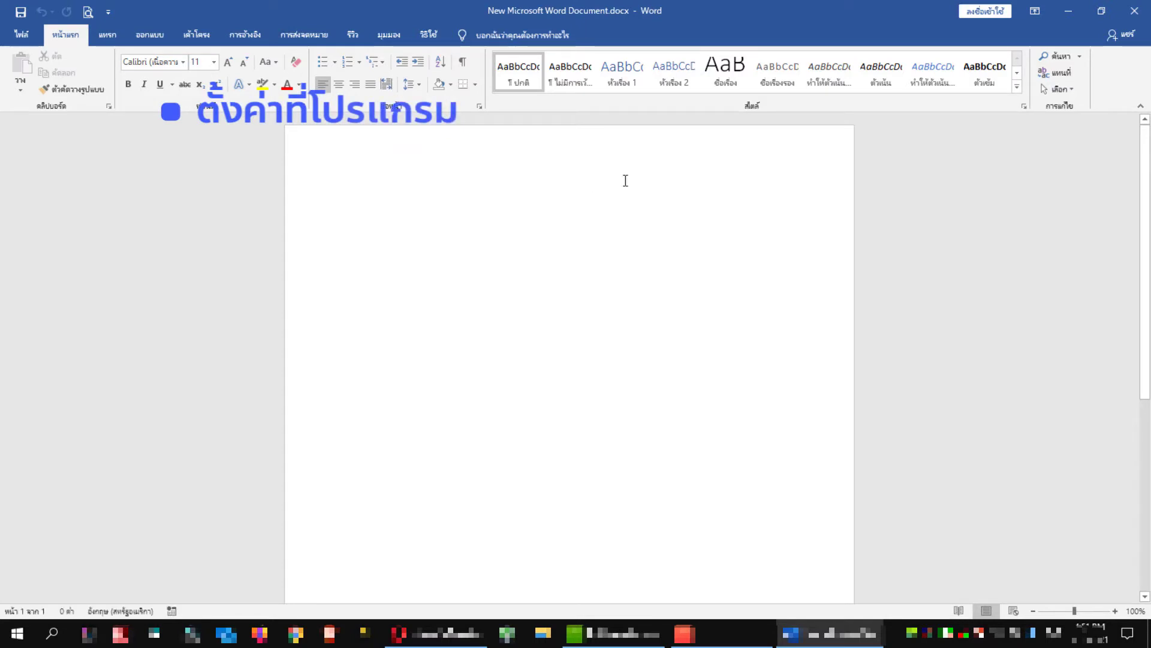
Step: Enter the text "พิมพ์กระดาษ A5" on the first line of the blank document
key("grave")
type("พิม")
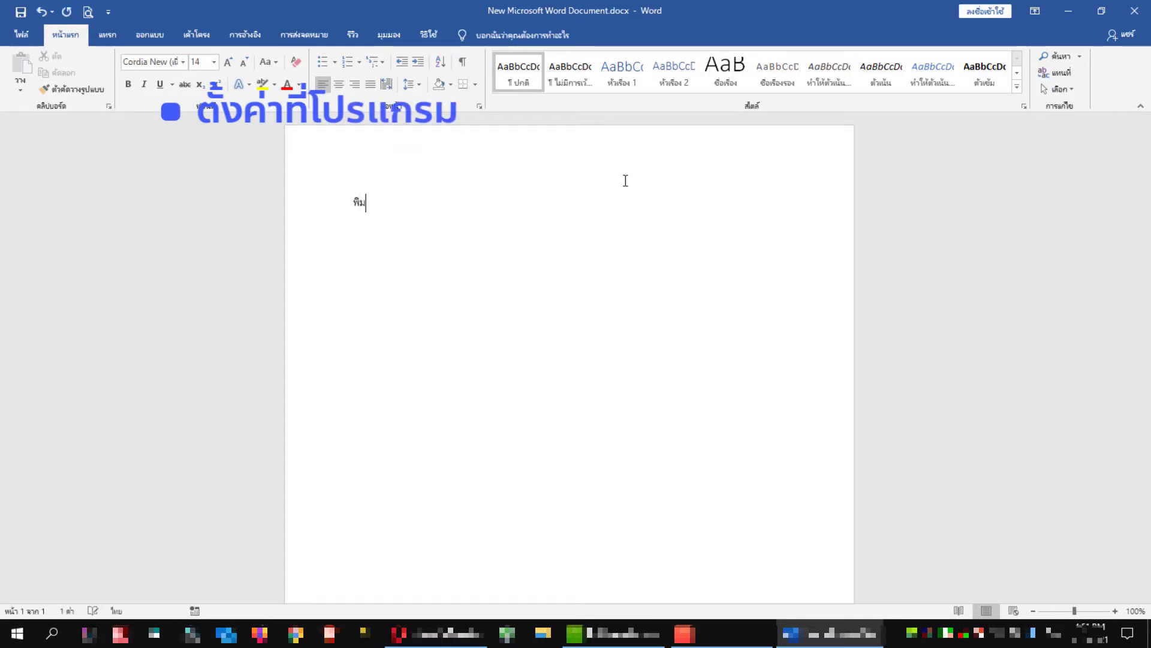
type("พ์กระดาษ")
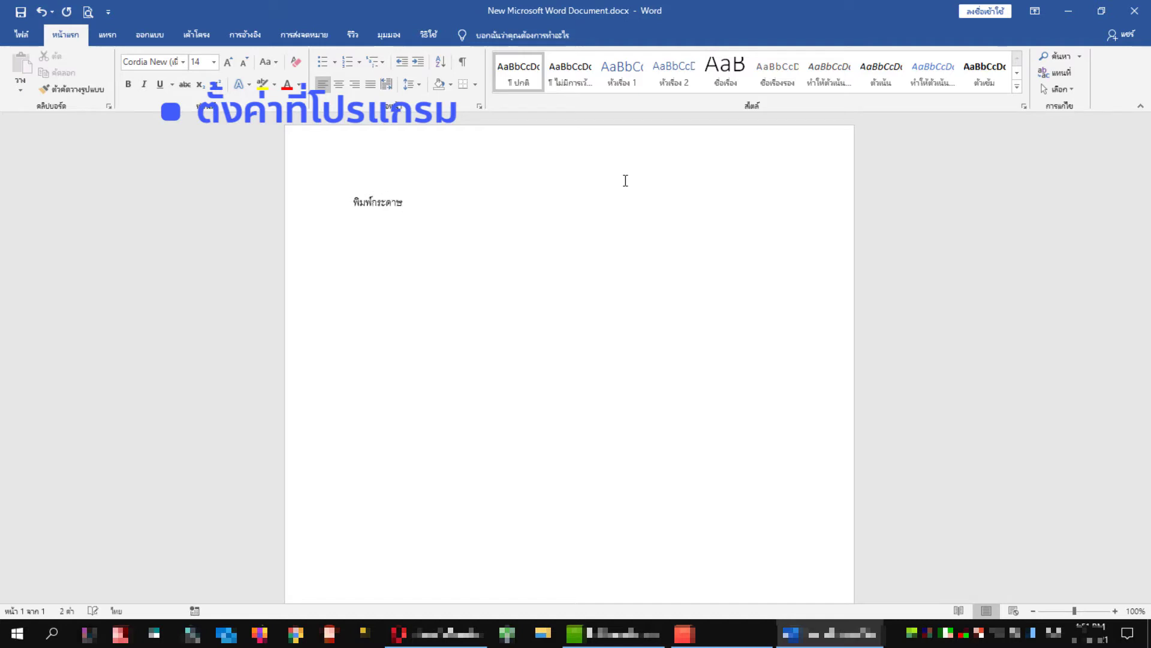
key("grave")
type("A5")
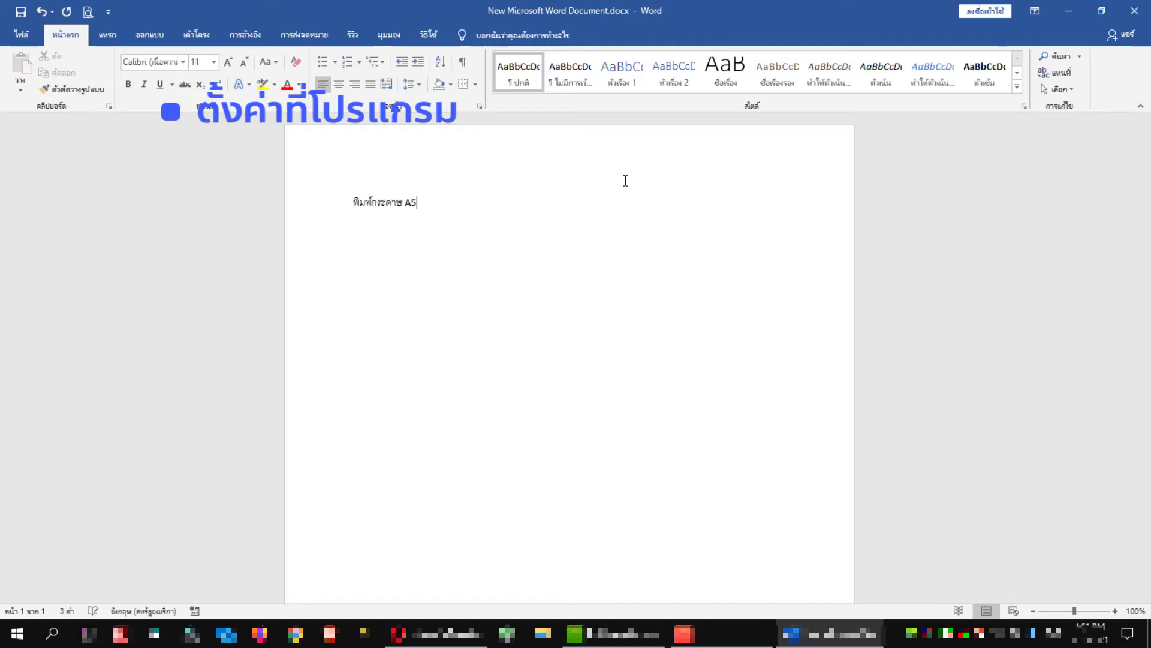
Step: Examine the document's available paper sizes and its print preview and settings, and return to the page
left_click(197, 37)
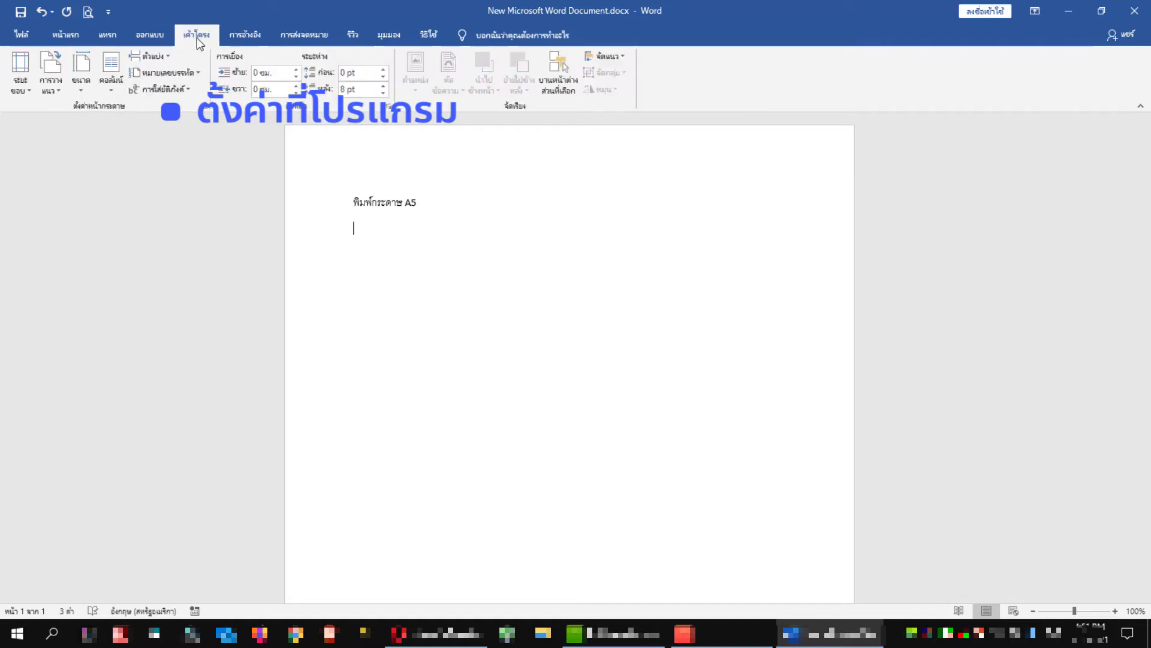
left_click(81, 88)
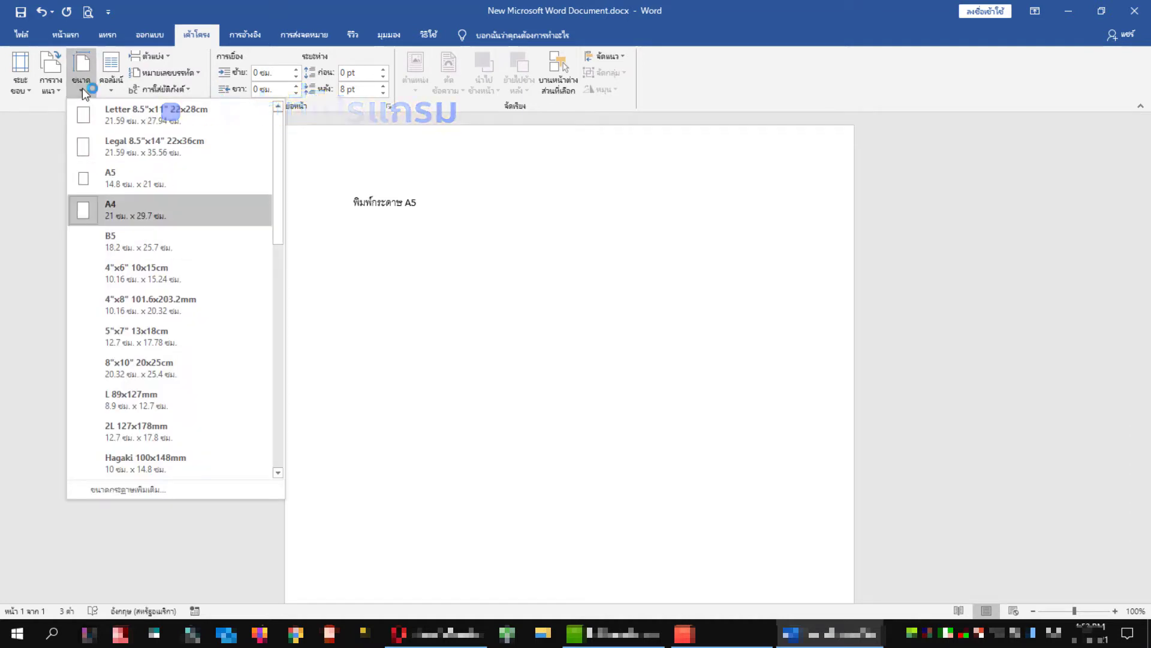
left_click(417, 246)
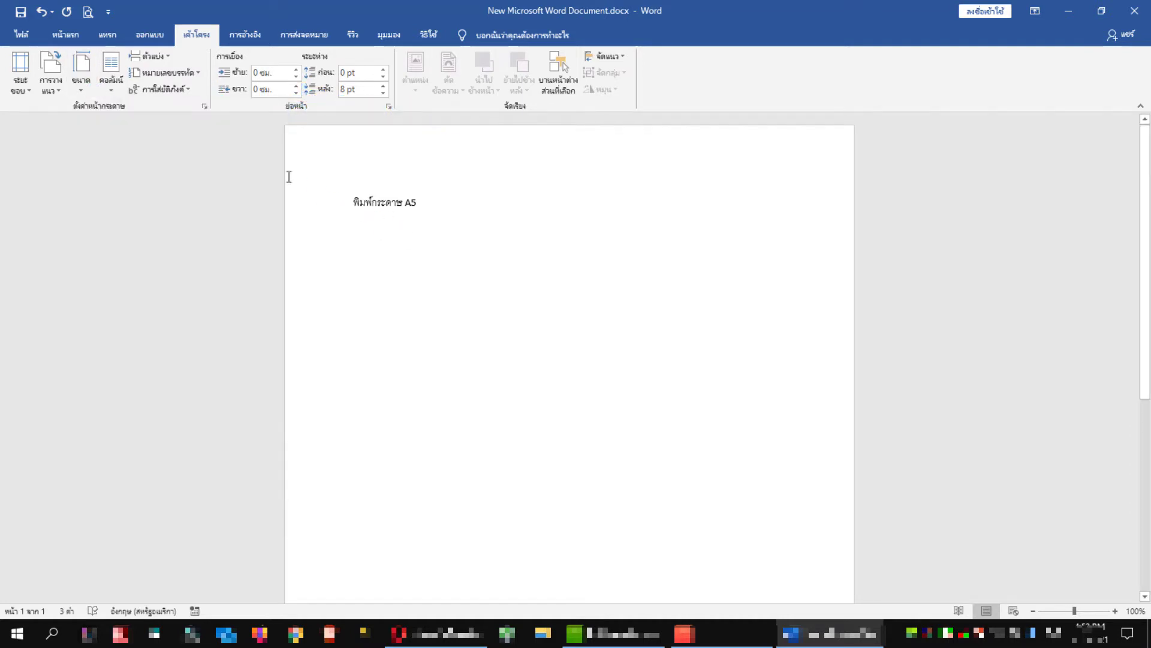
left_click(20, 35)
left_click(57, 280)
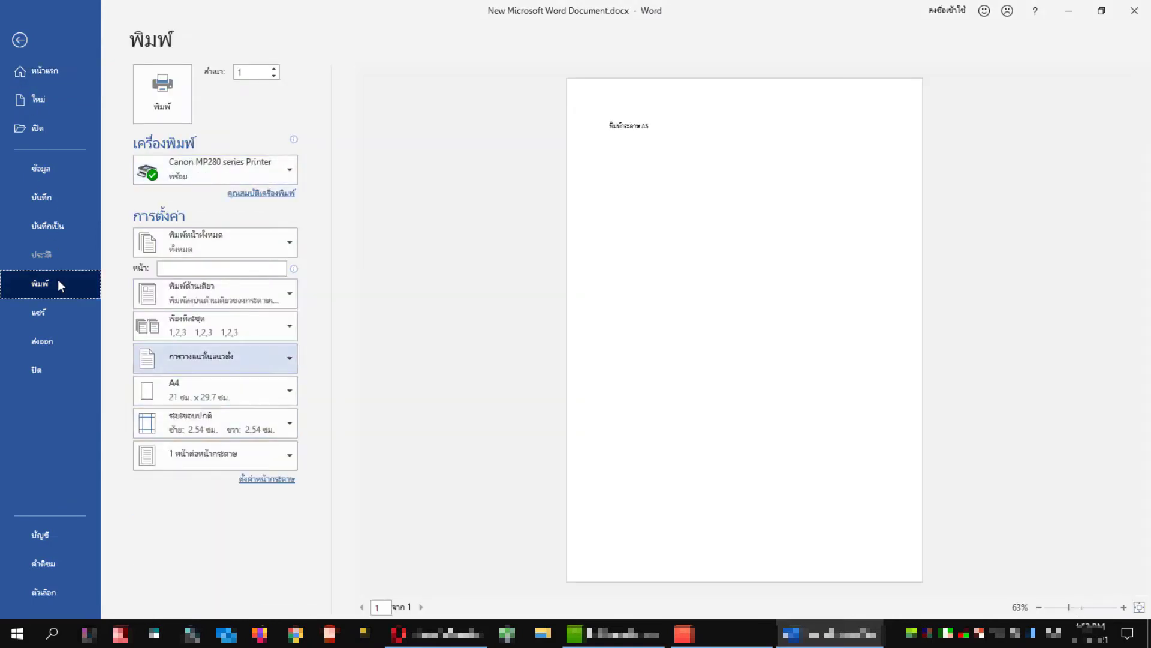
left_click(20, 39)
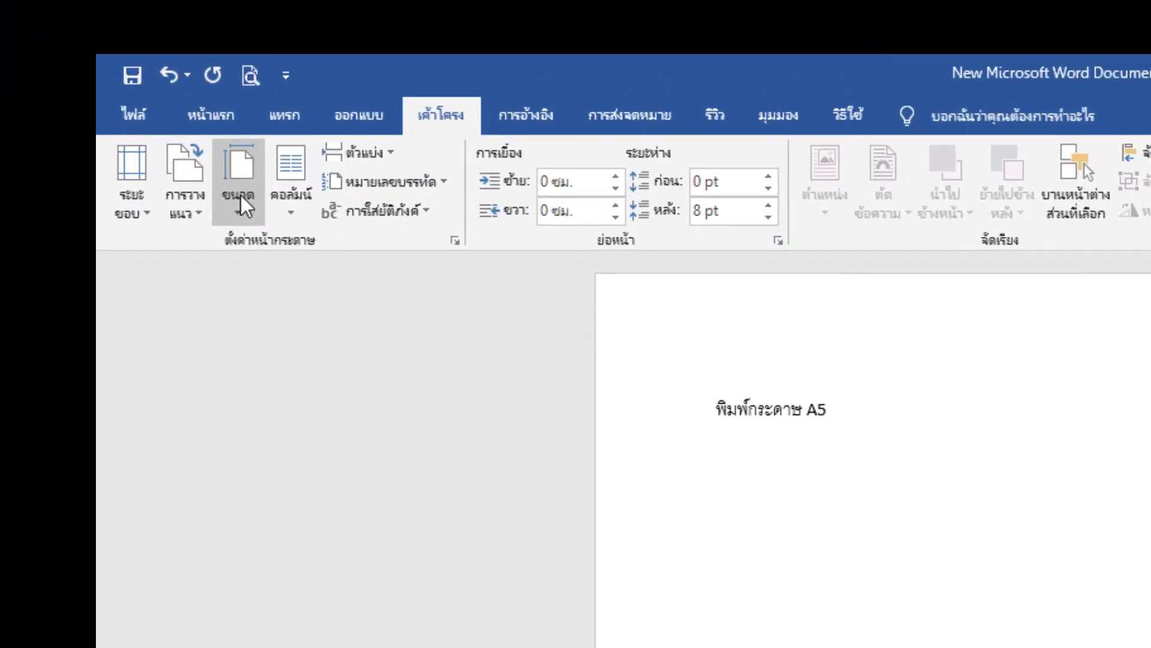
Step: Set the document's paper size to A5 (14.8 x 21 cm)
left_click(240, 196)
left_click(315, 358)
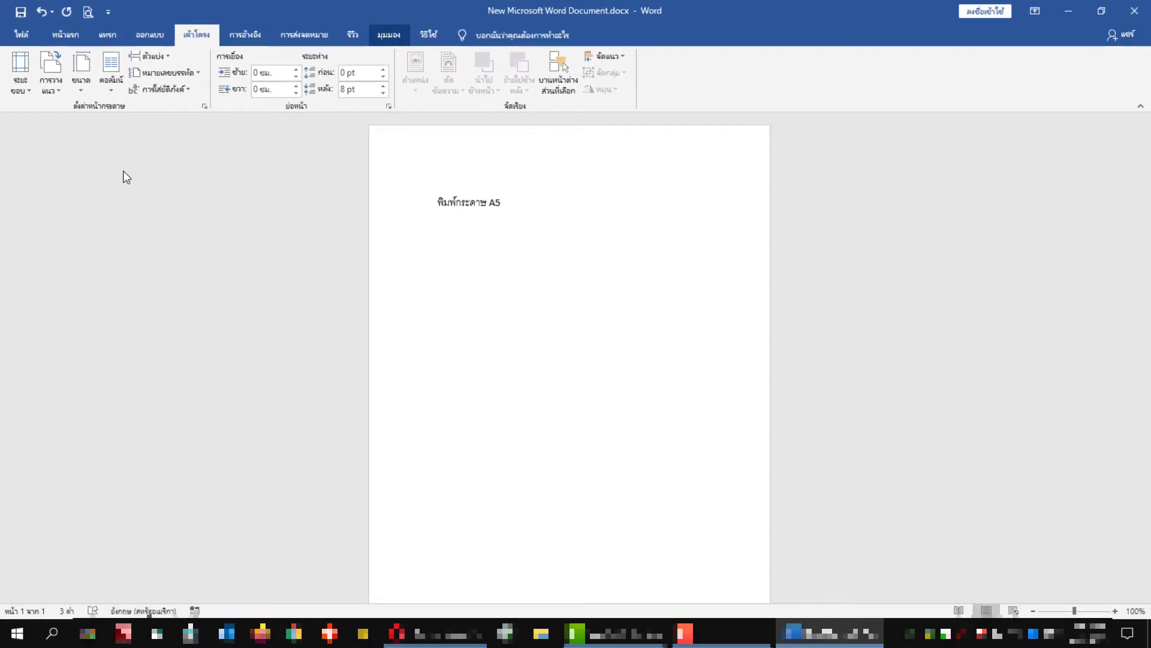
Step: Check the paper size in the print settings and the Canon MP280 printer properties, and return to the document
left_click(17, 33)
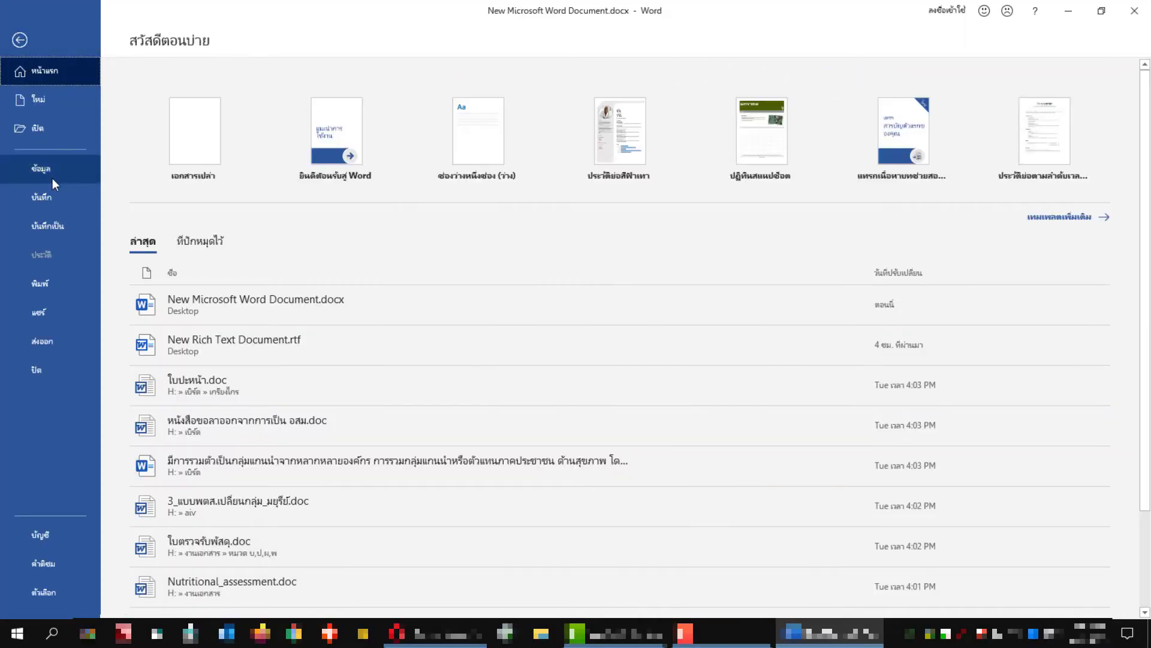
left_click(53, 282)
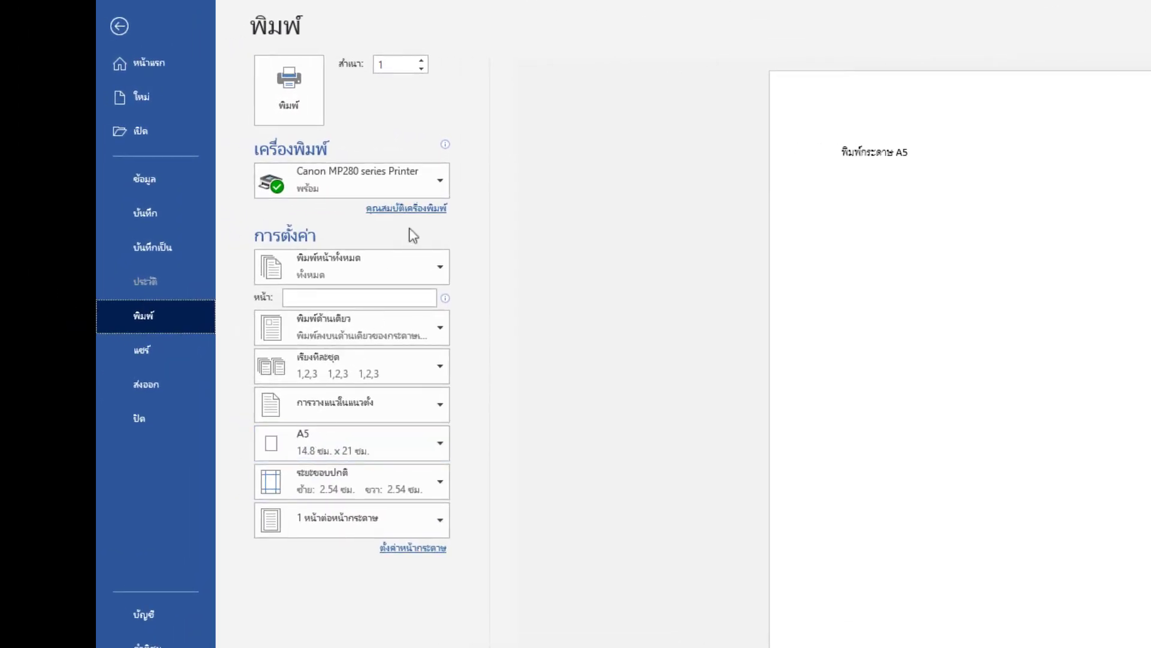
left_click(418, 210)
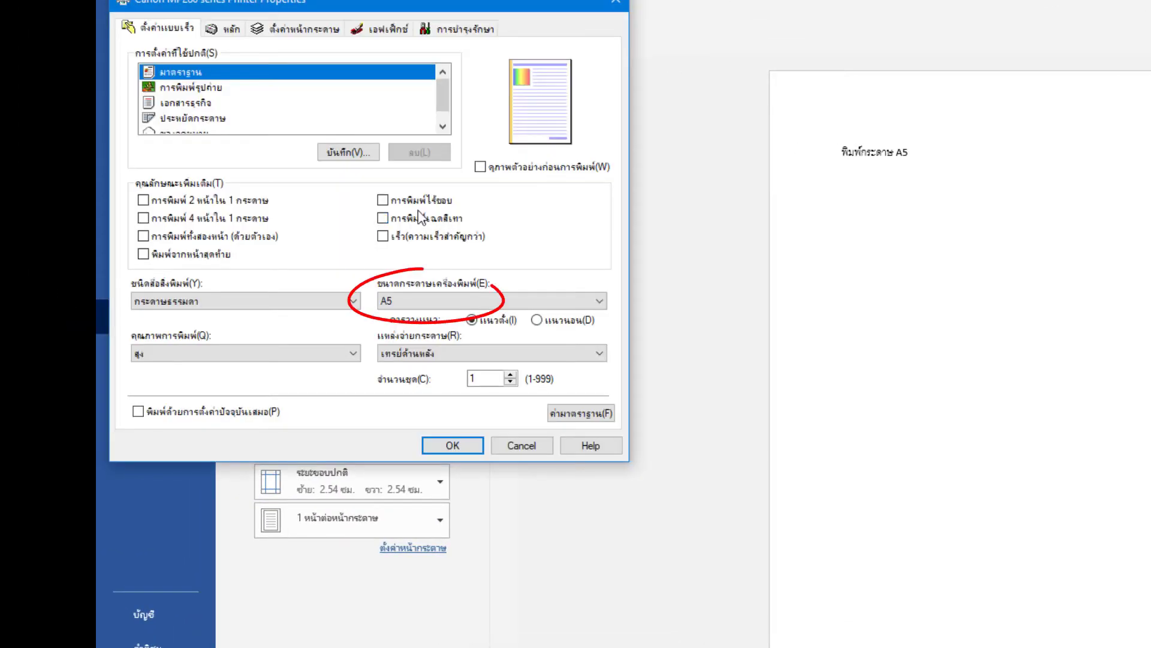
left_click(522, 446)
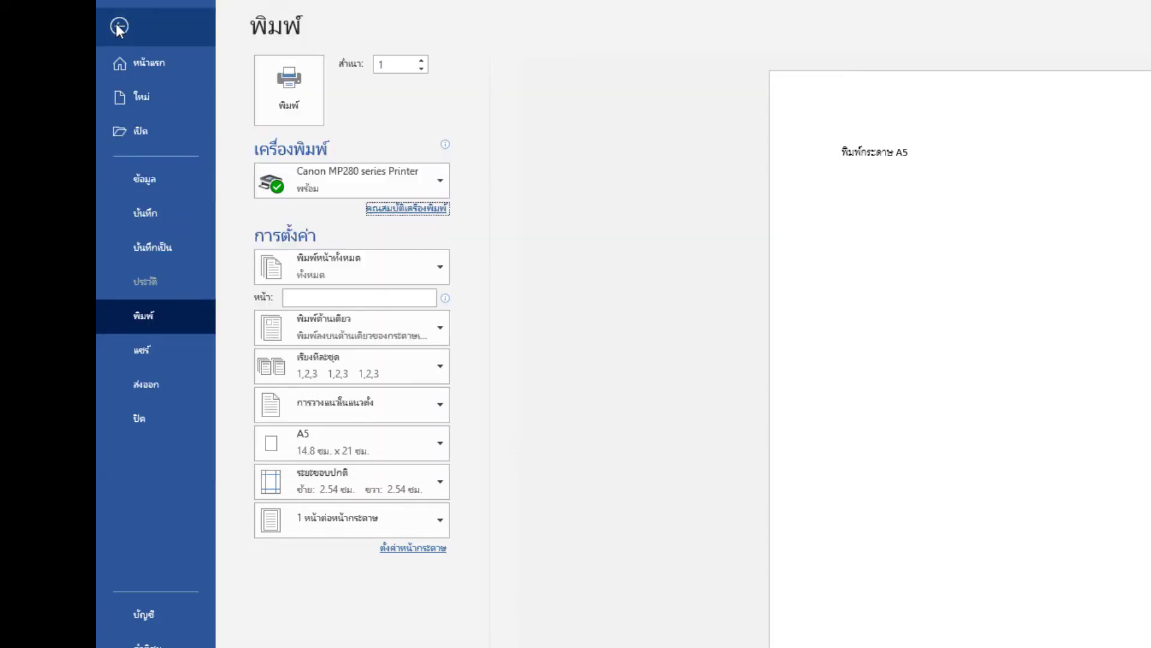
left_click(119, 27)
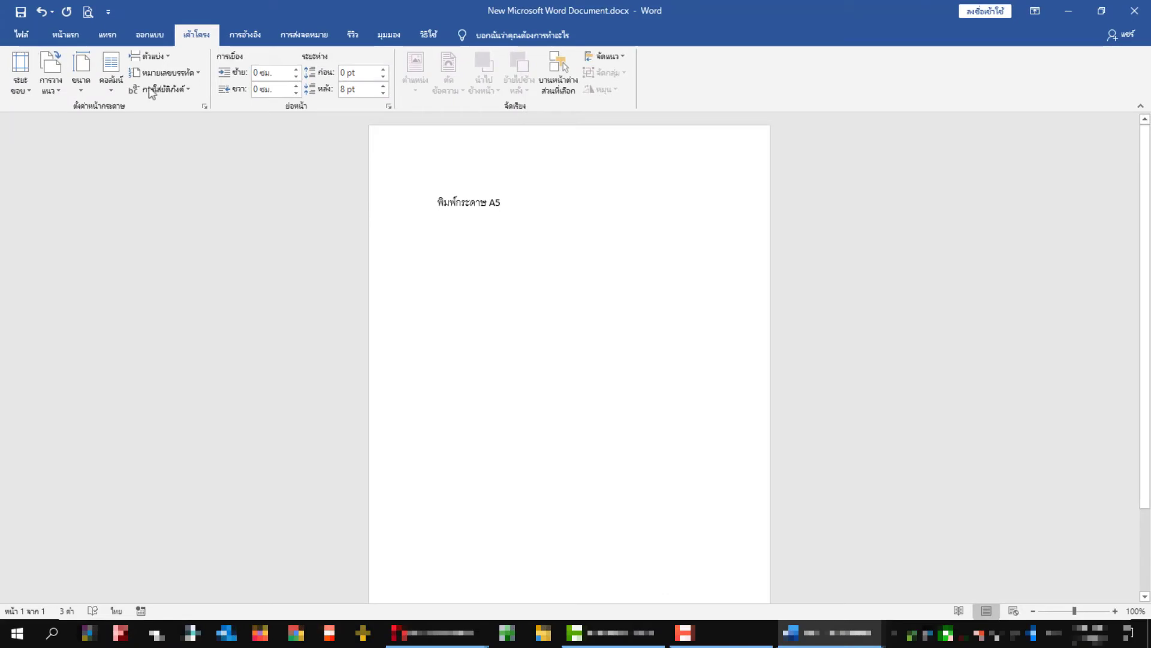
left_click(564, 241)
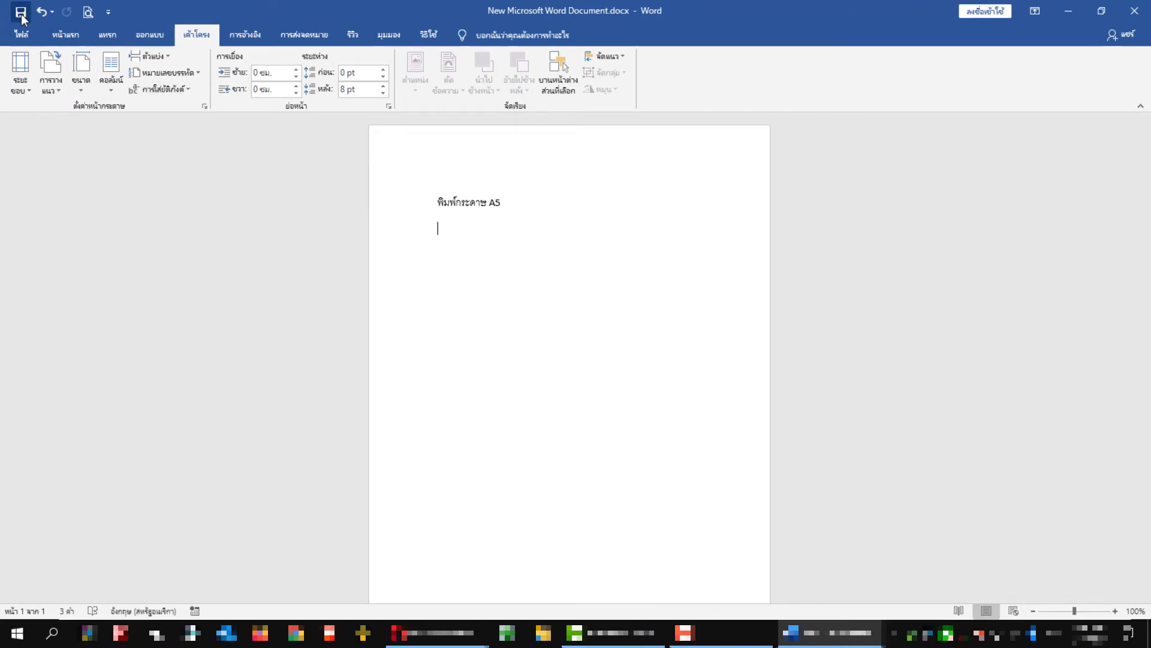
Step: Close the Word document and open the desktop workbook "ตย.พิมพ์ A5.xlsx" in Excel
left_click(1130, 17)
left_click(557, 220)
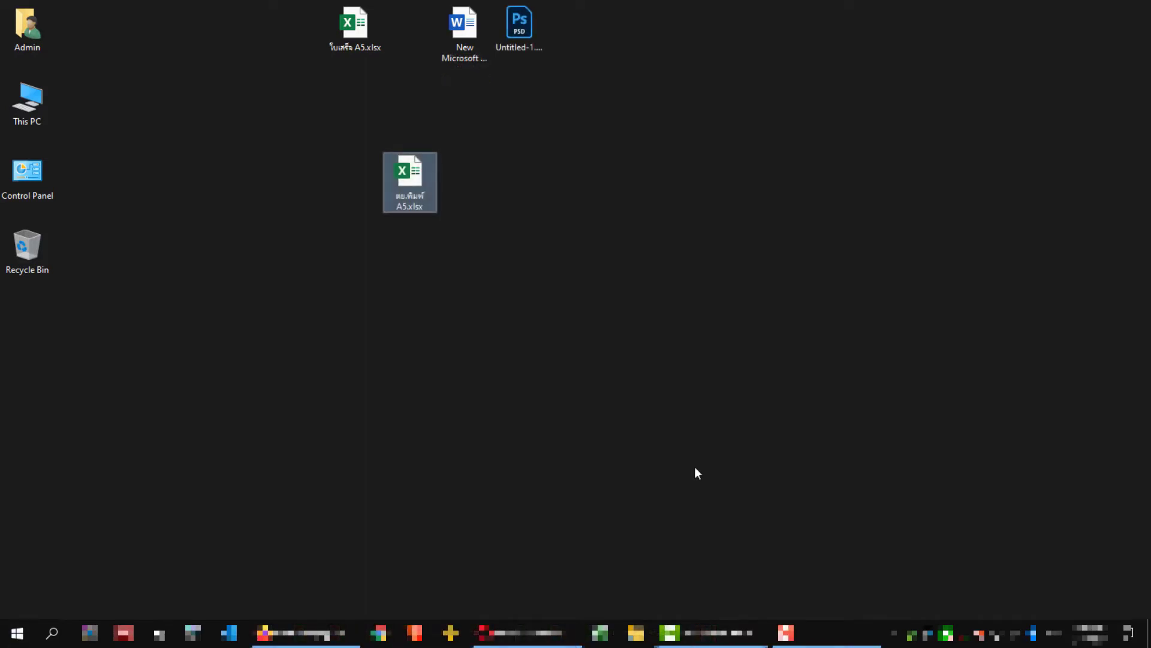
key("Return")
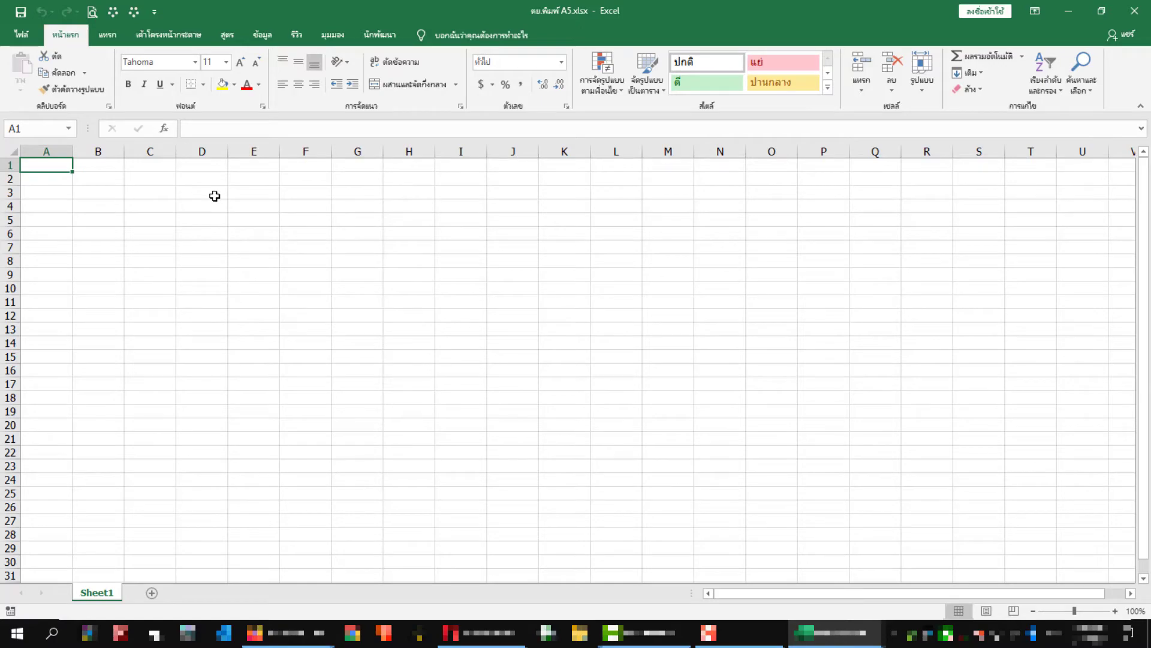
Step: Set the worksheet's paper size to A5 (5.83" x 8.27")
left_click(175, 36)
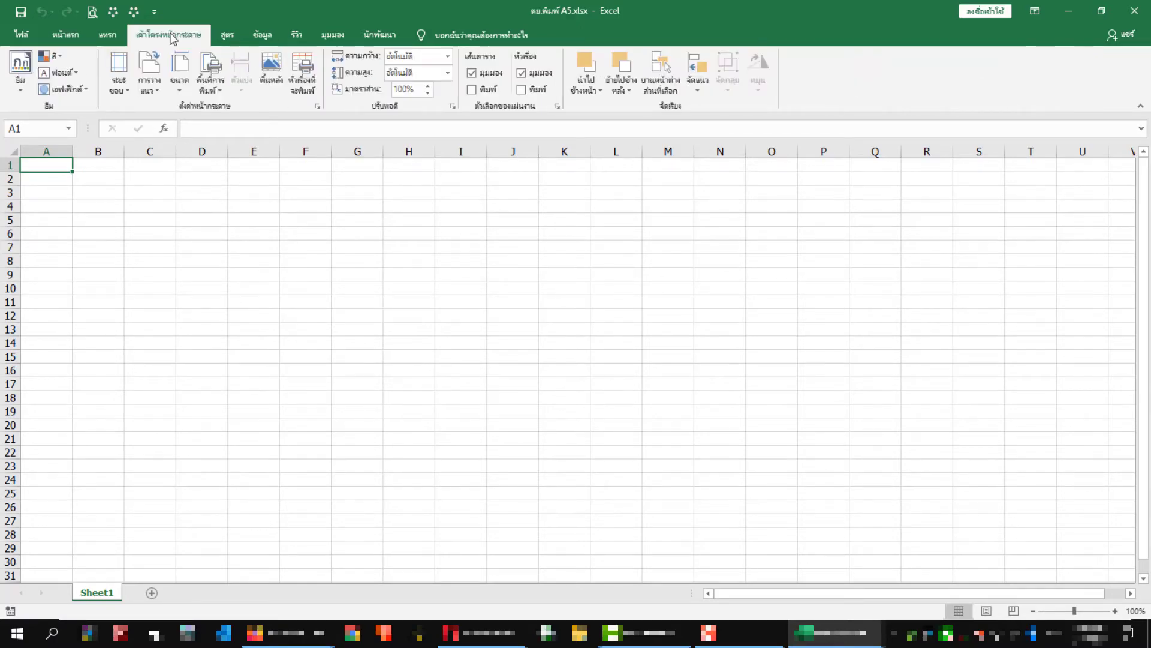
left_click(178, 90)
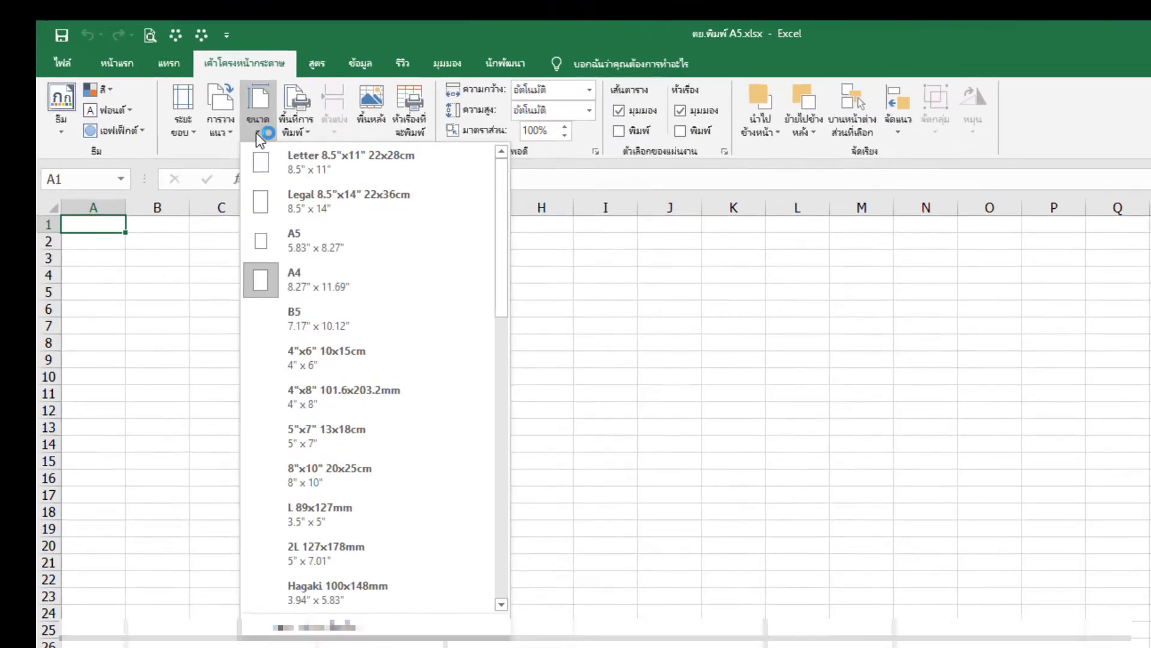
left_click(300, 239)
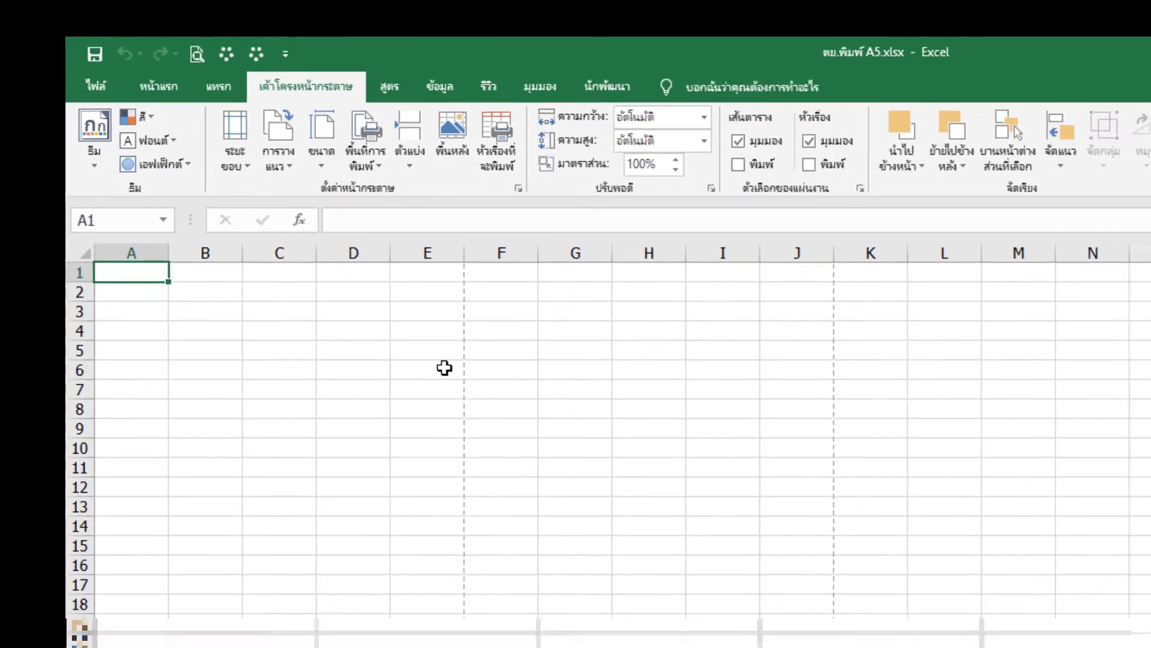
left_click(524, 434)
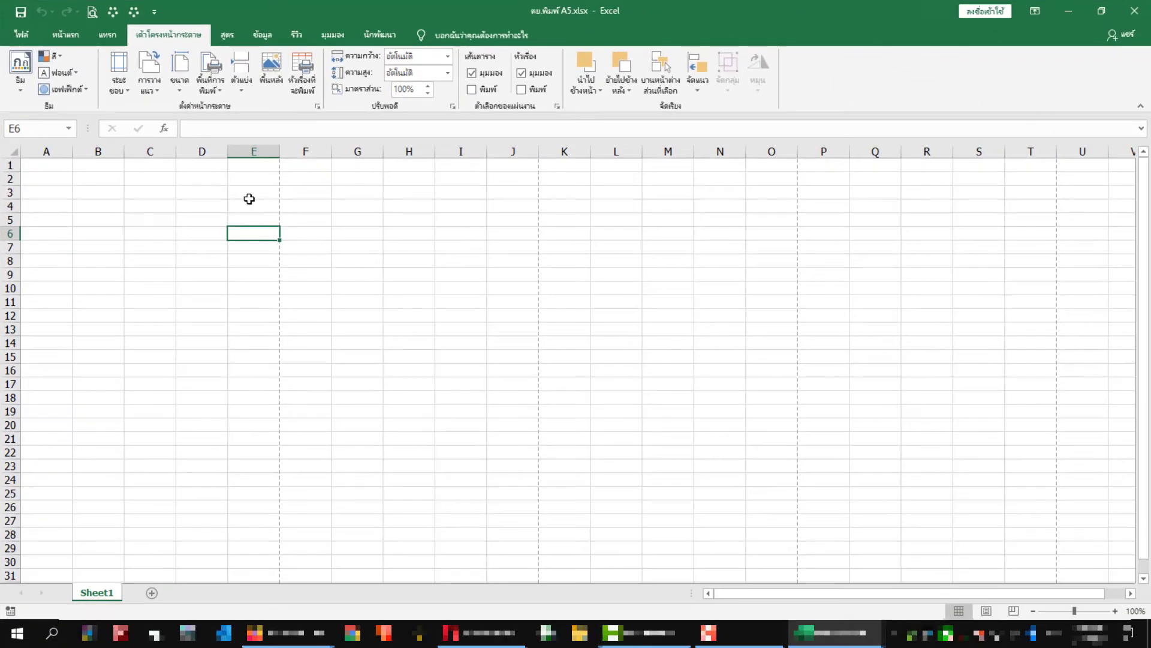
Step: Enter the receipt headings "ใบเสร็จรับเงิน" in cell A1 and "ร้านใจดี" in cell A2
left_click(57, 165)
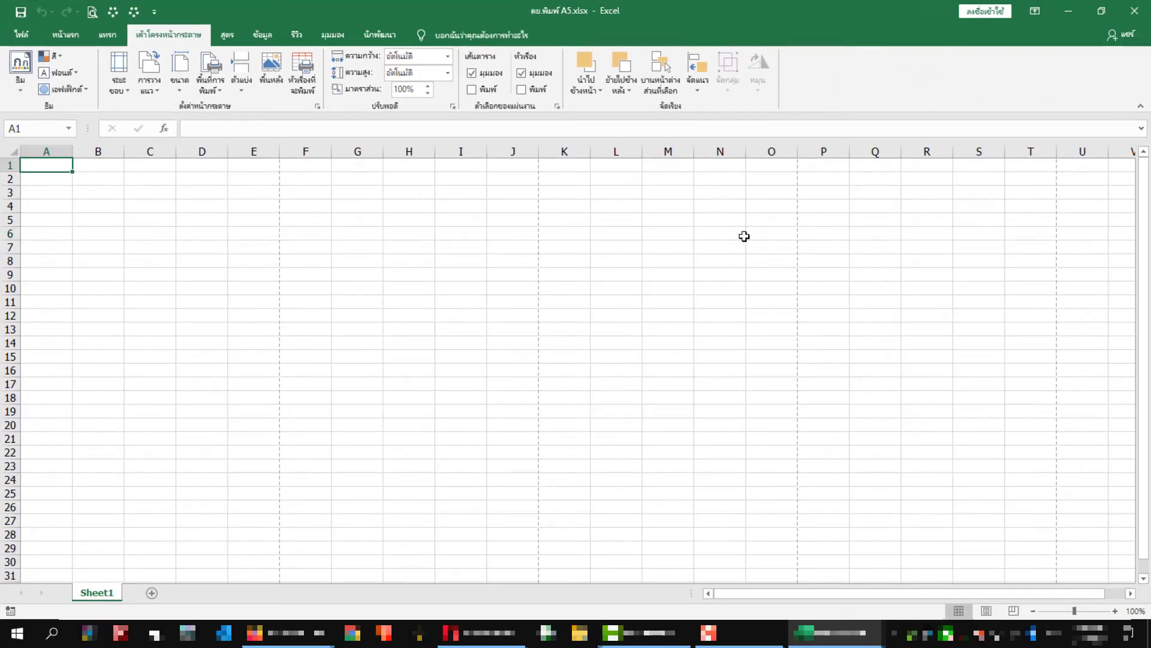
type("ใบเสร็จรับ")
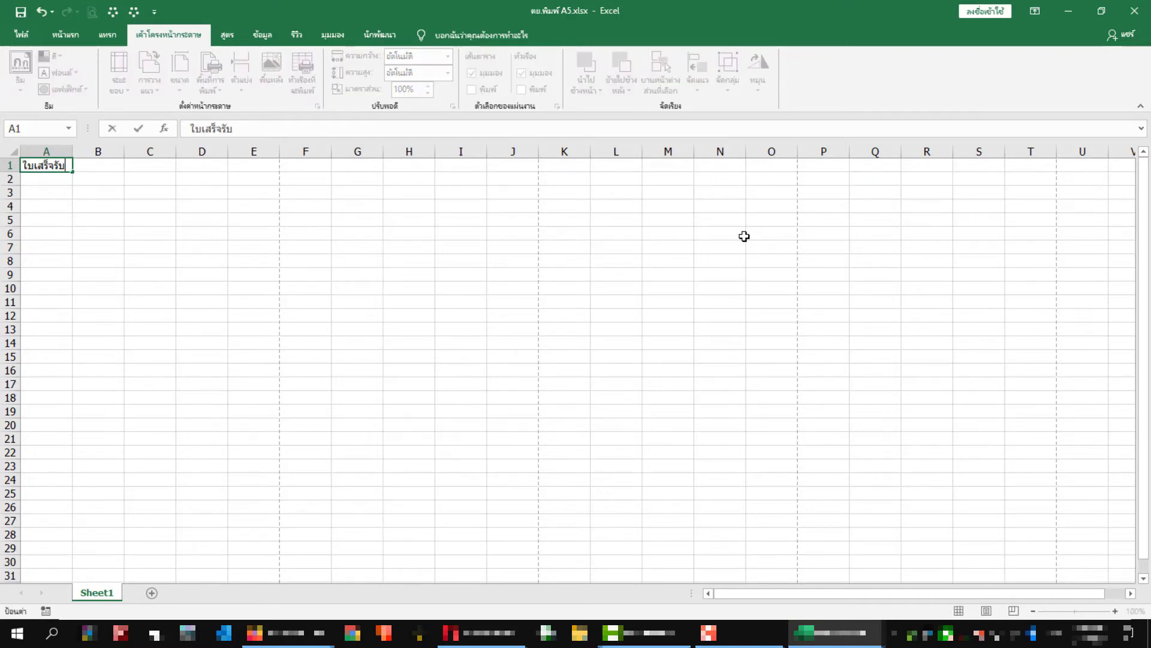
type("เงิน")
key("Tab")
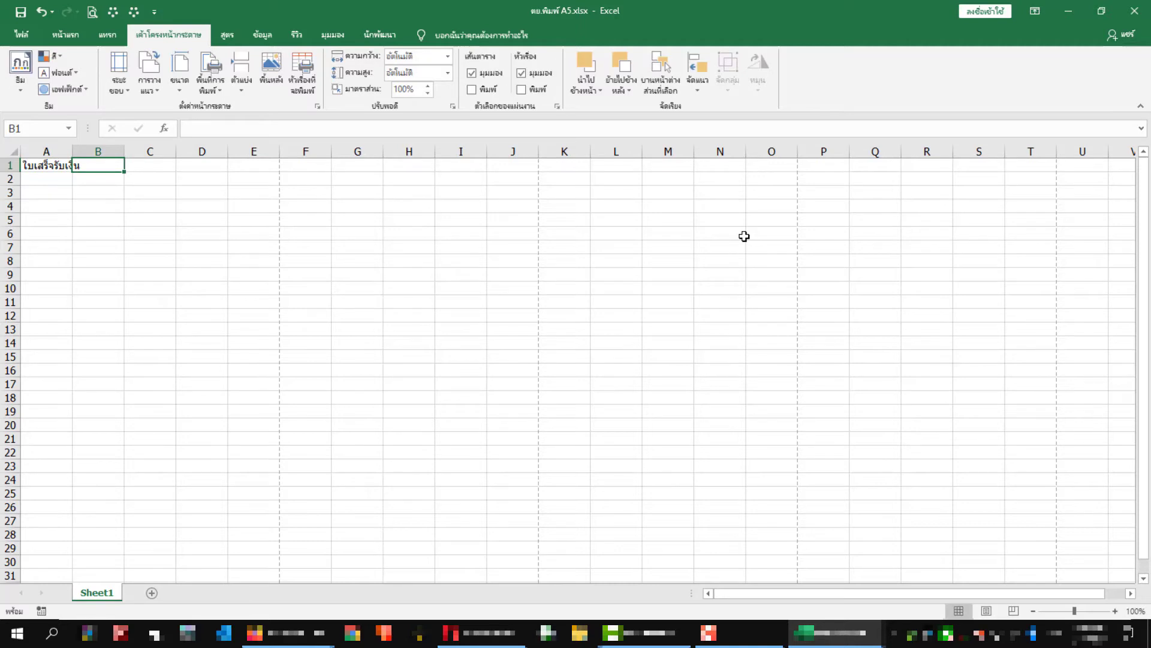
key("Left")
key("Down")
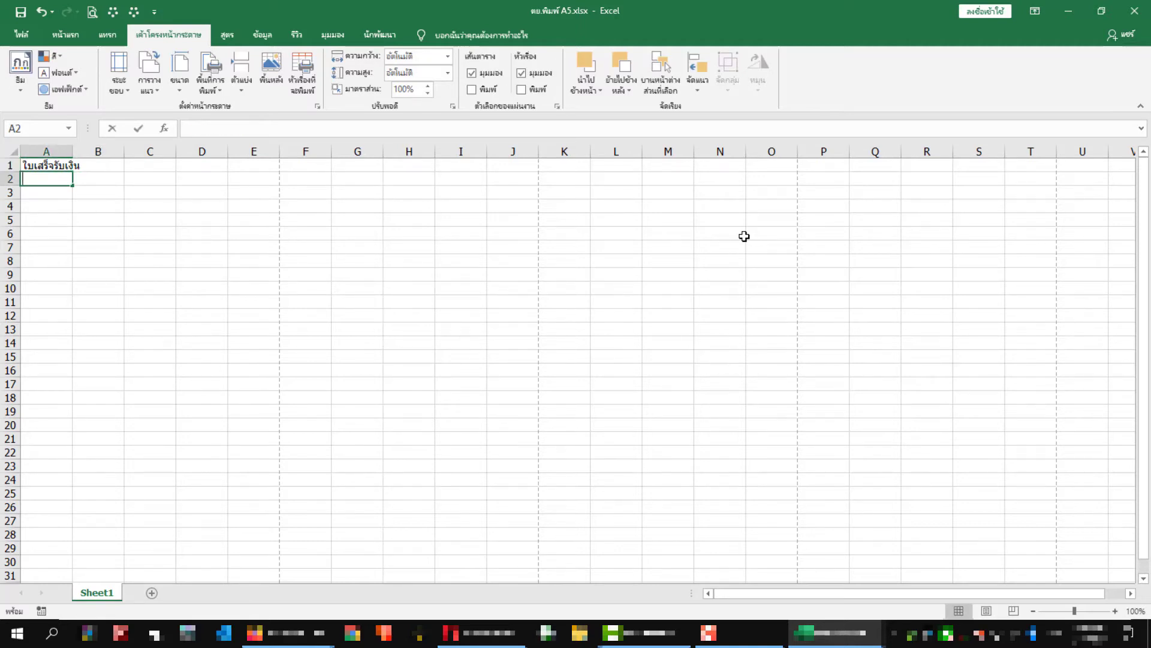
type("ร้านใจดี")
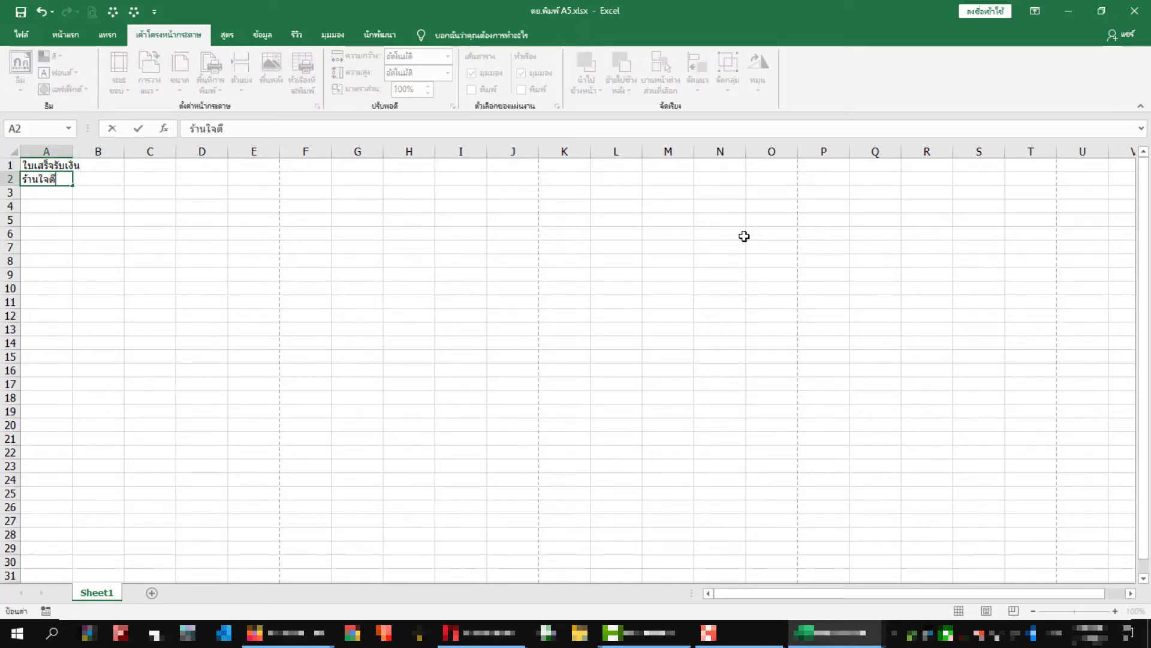
key("Tab")
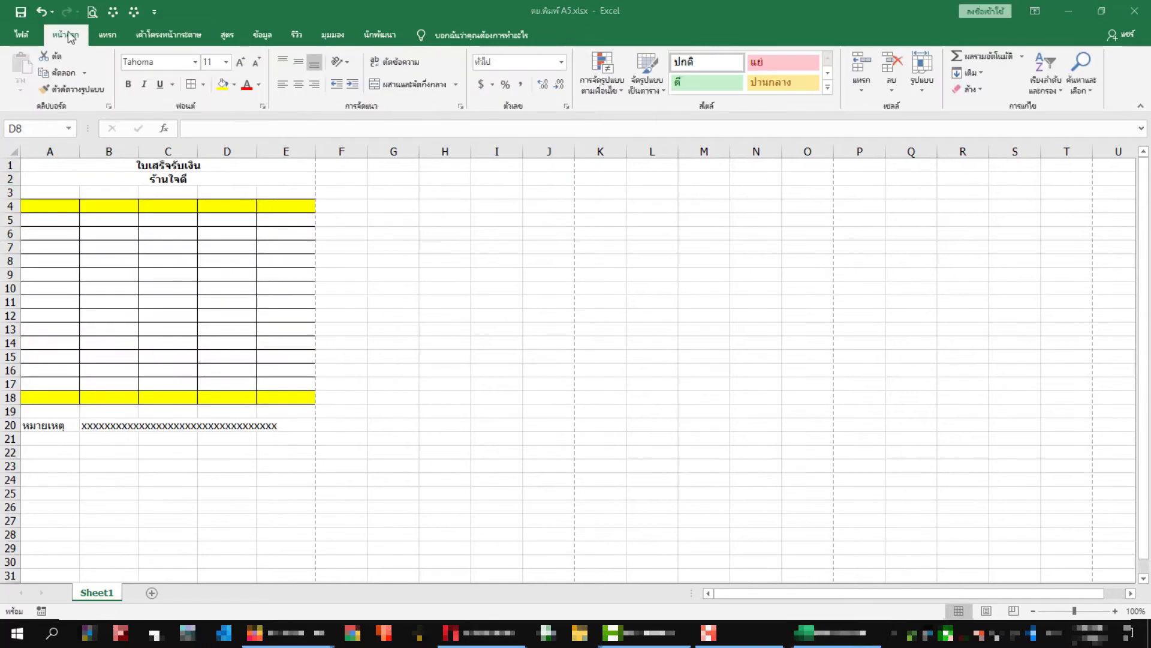
Step: Print the A5 portrait receipt sheet on the Canon MP280 series Printer
left_click(20, 36)
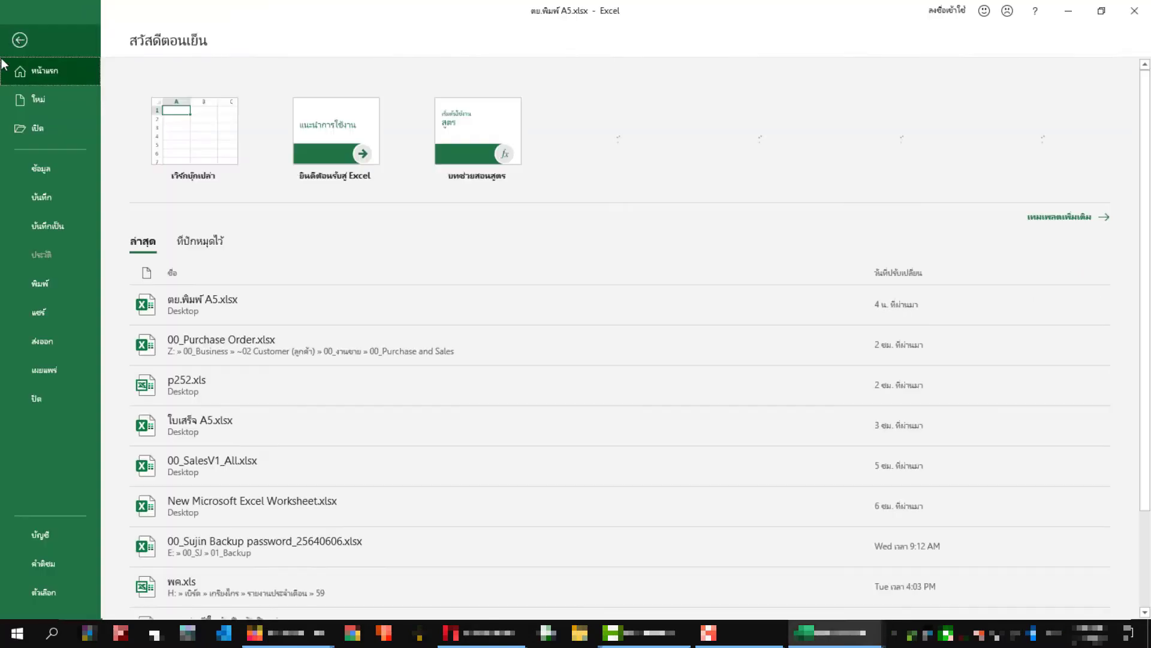
left_click(36, 282)
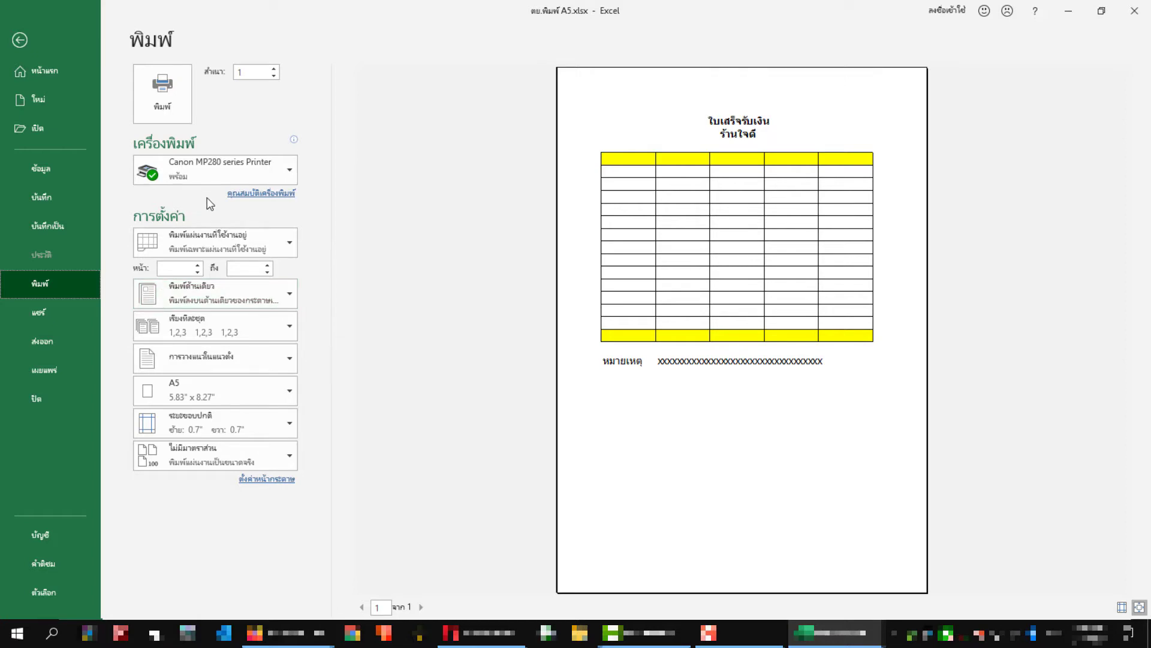
left_click(168, 101)
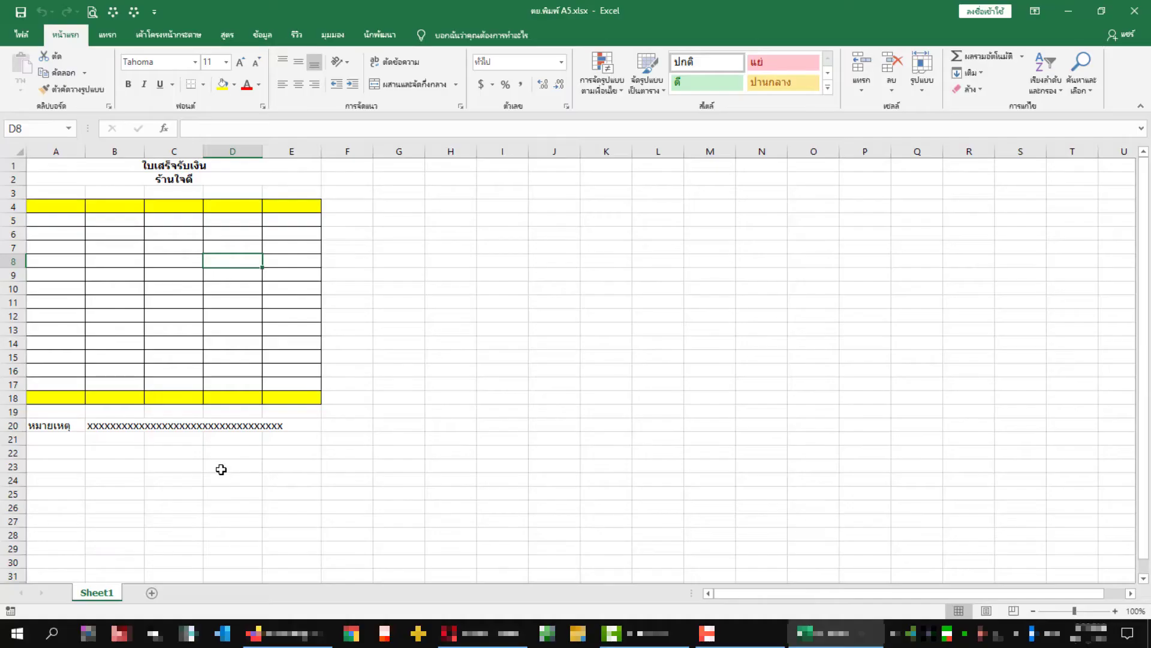
Step: Create a copy of Sheet1 in the same workbook, placed before the original sheet
right_click(95, 594)
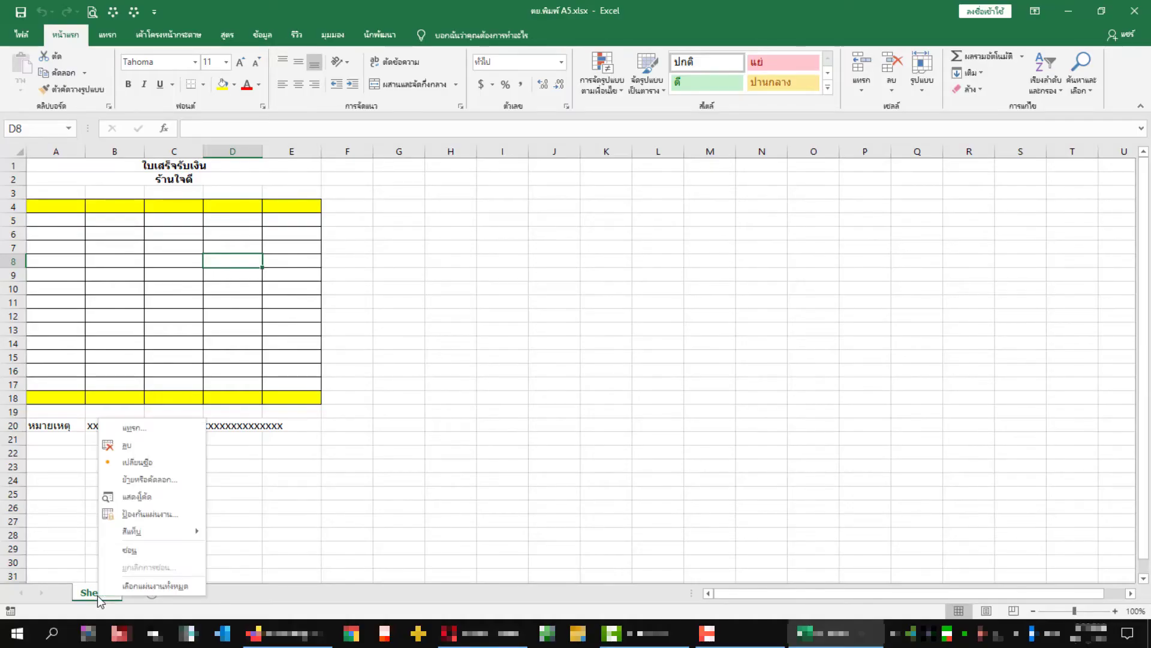
left_click(155, 479)
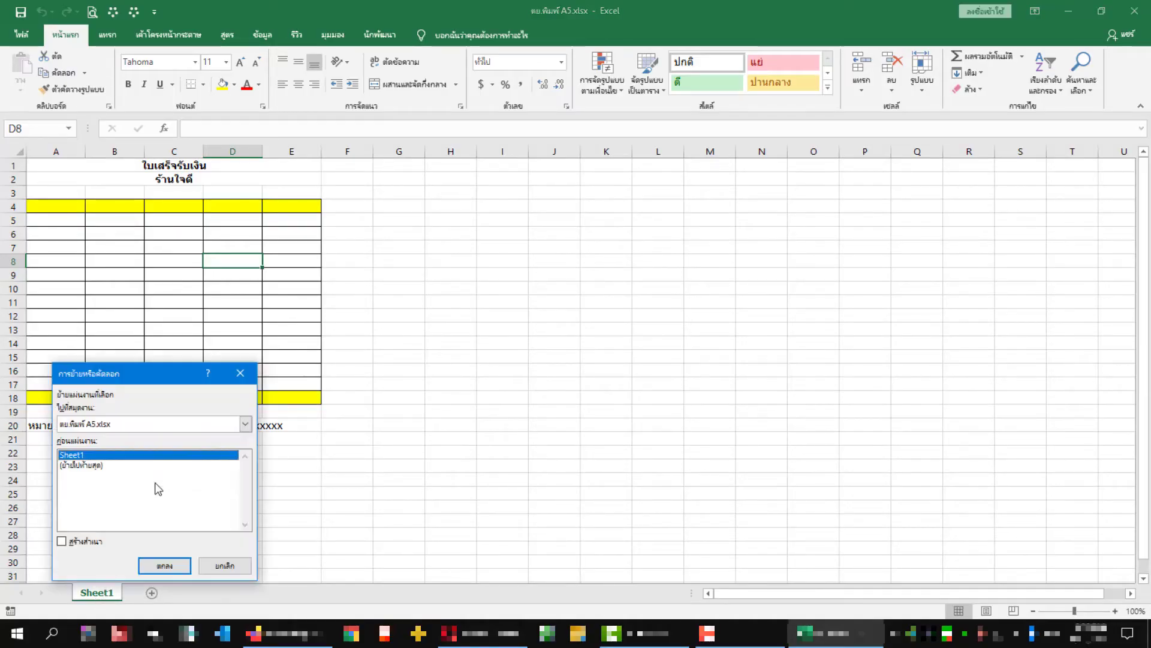
left_click(86, 542)
left_click(164, 565)
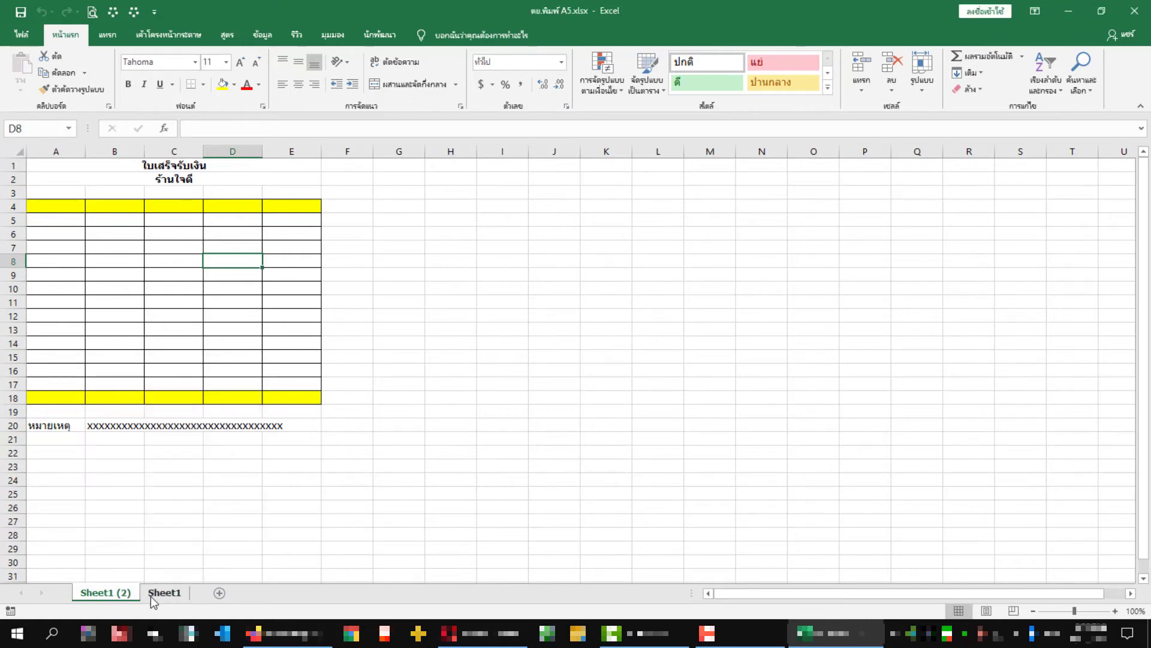
Step: Rename the copied sheet as "A5 แนวนอน"
double_click(118, 598)
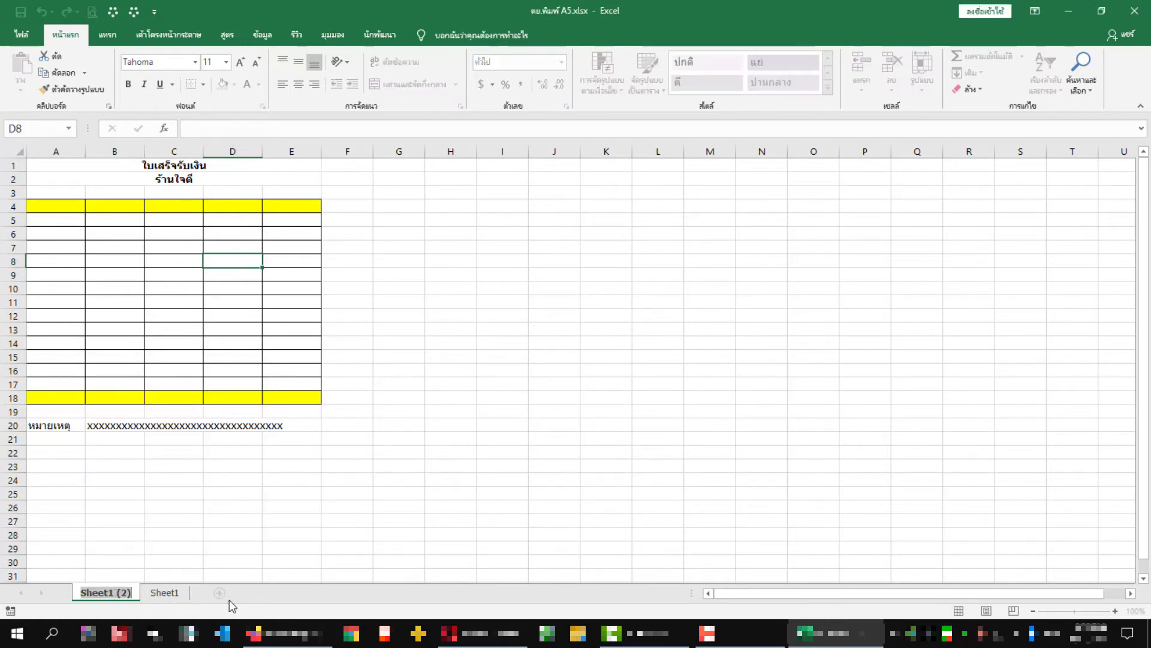
type("แนวนอน")
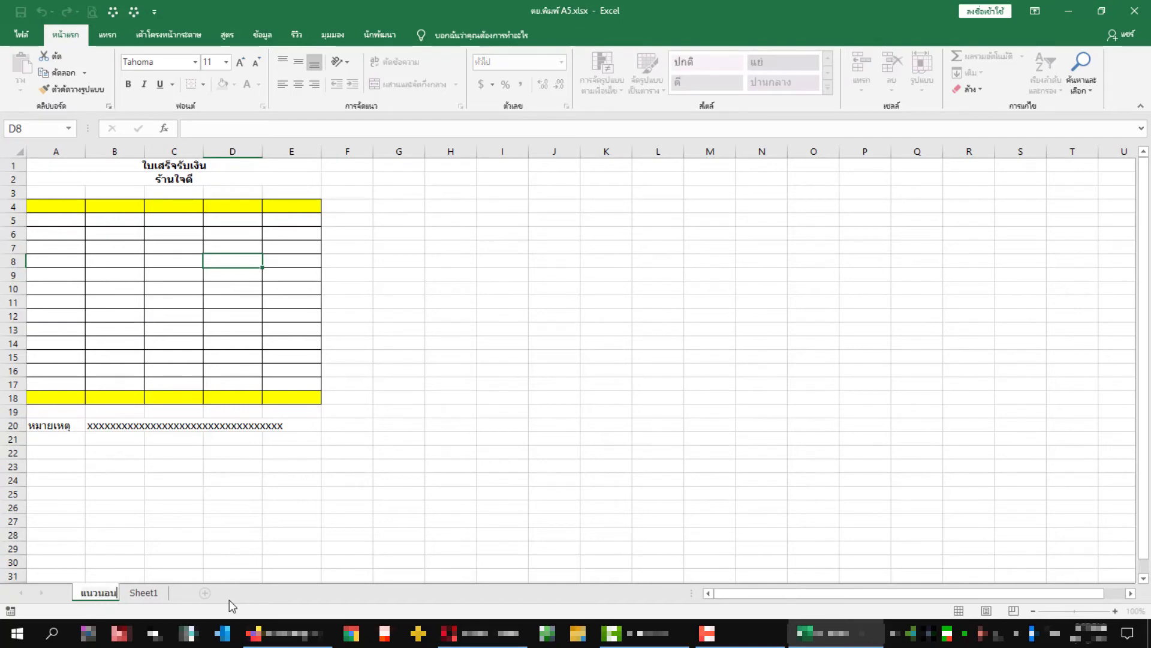
key("Return")
type("A5")
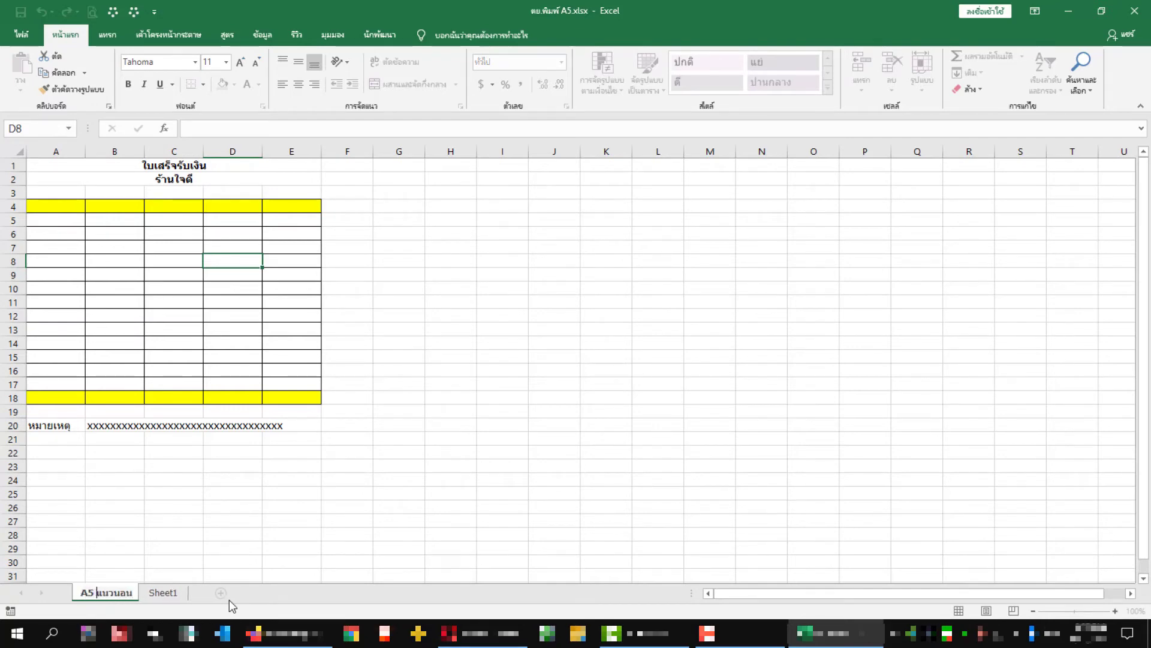
key("Return")
left_click(217, 354)
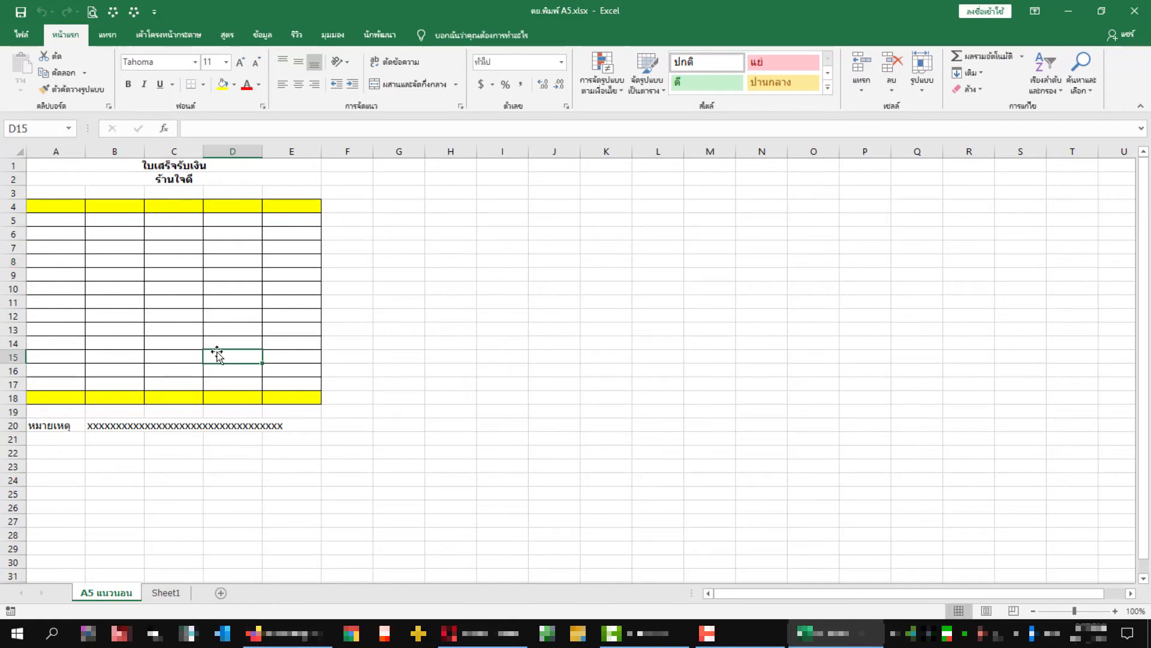
Step: Check the paper size of the "A5 แนวนอน" sheet and set its page orientation to landscape
left_click(182, 36)
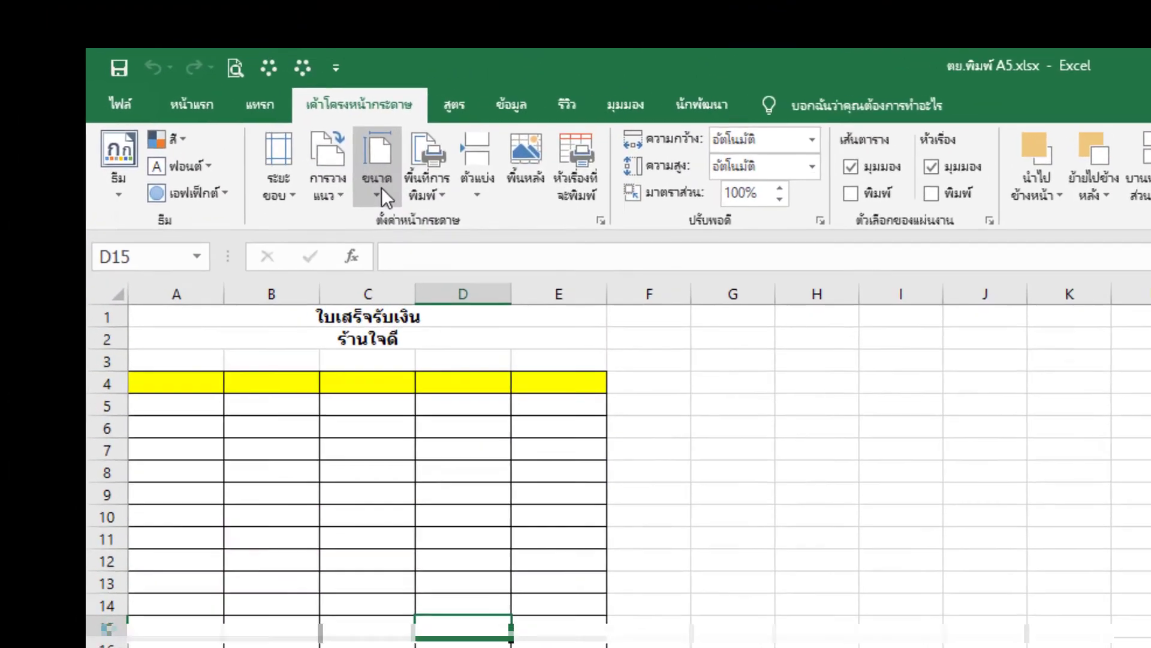
left_click(214, 102)
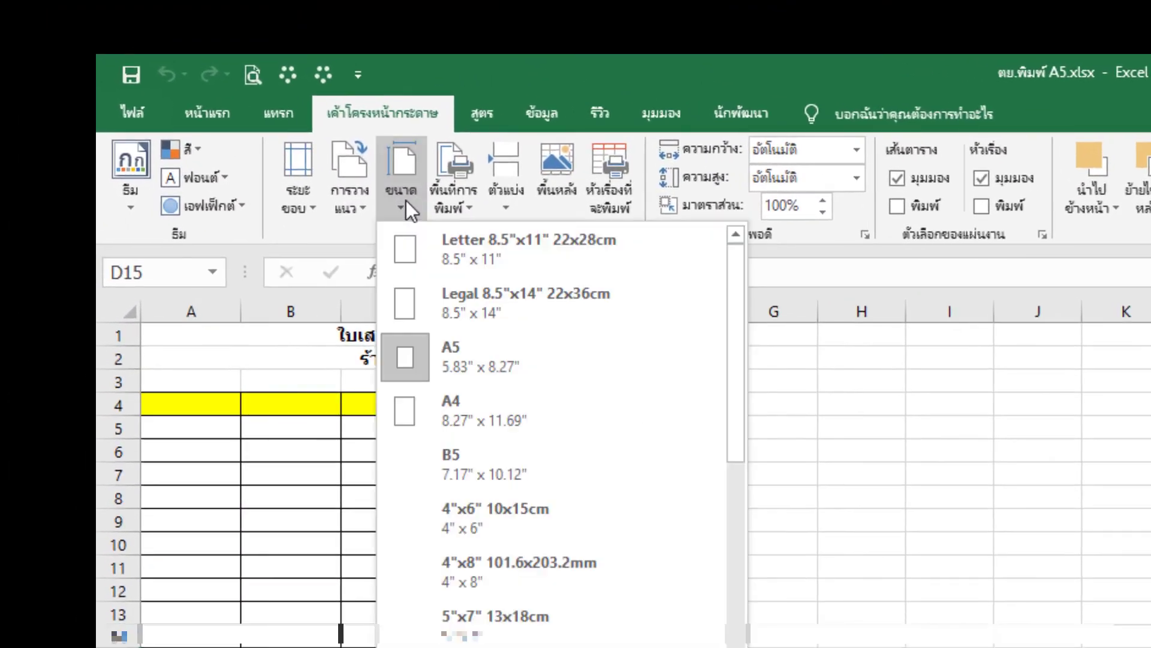
left_click(405, 201)
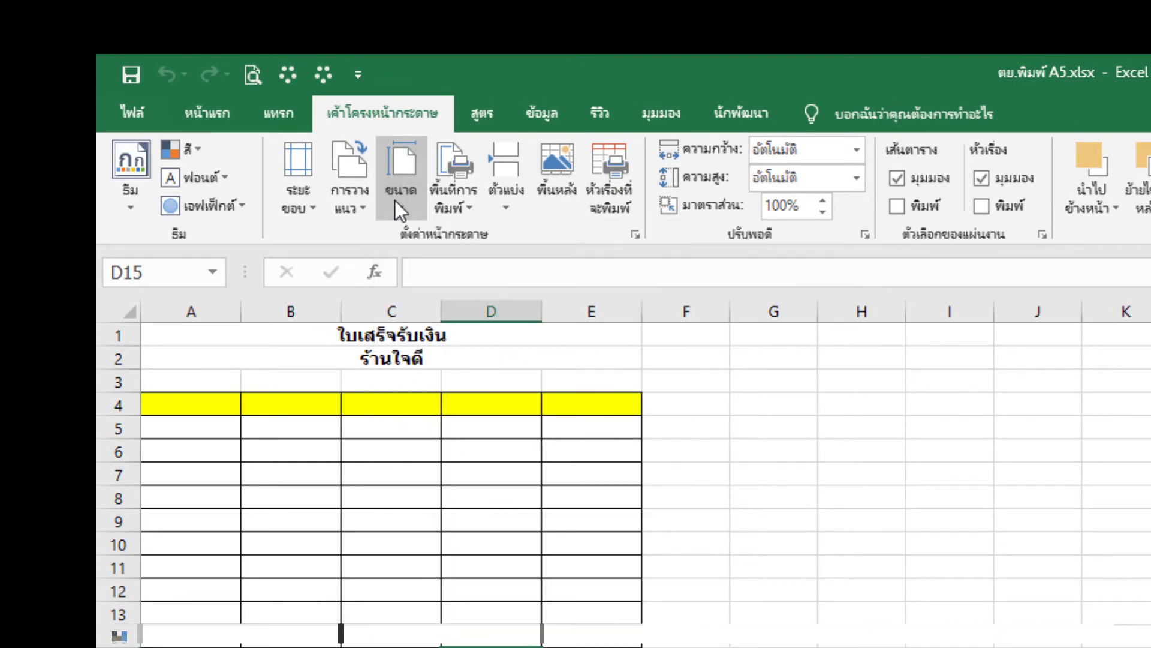
left_click(347, 201)
left_click(365, 298)
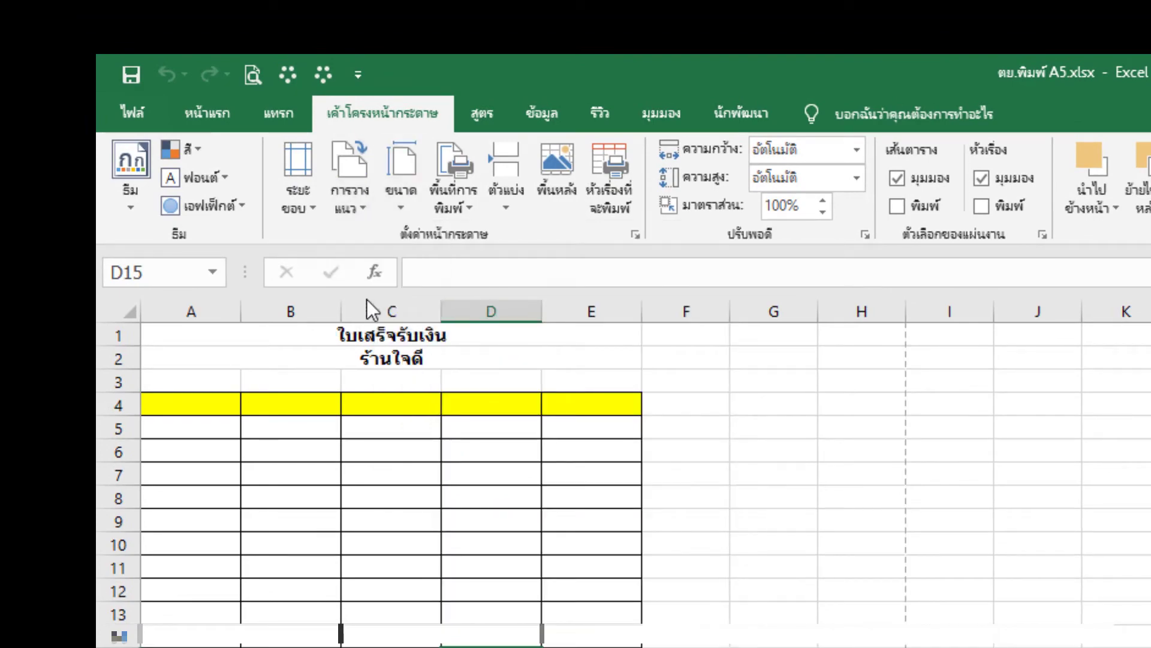
left_click(577, 474)
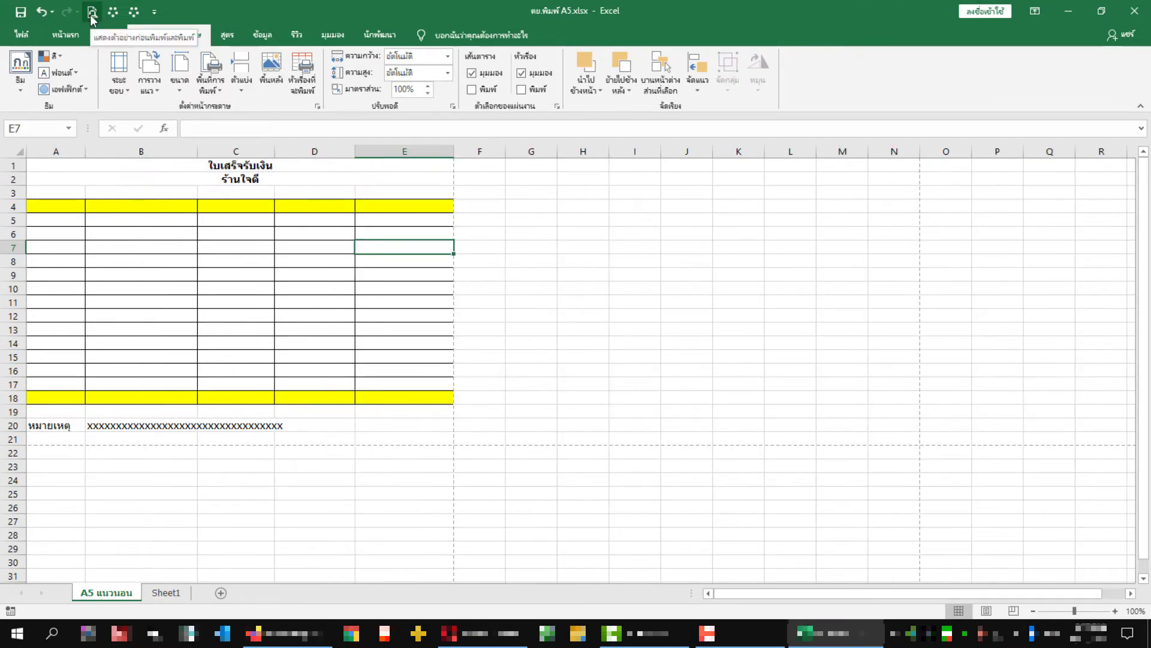
Step: Preview the landscape A5 receipt and print it on the Canon MP280 series Printer
left_click(92, 13)
left_click(454, 294)
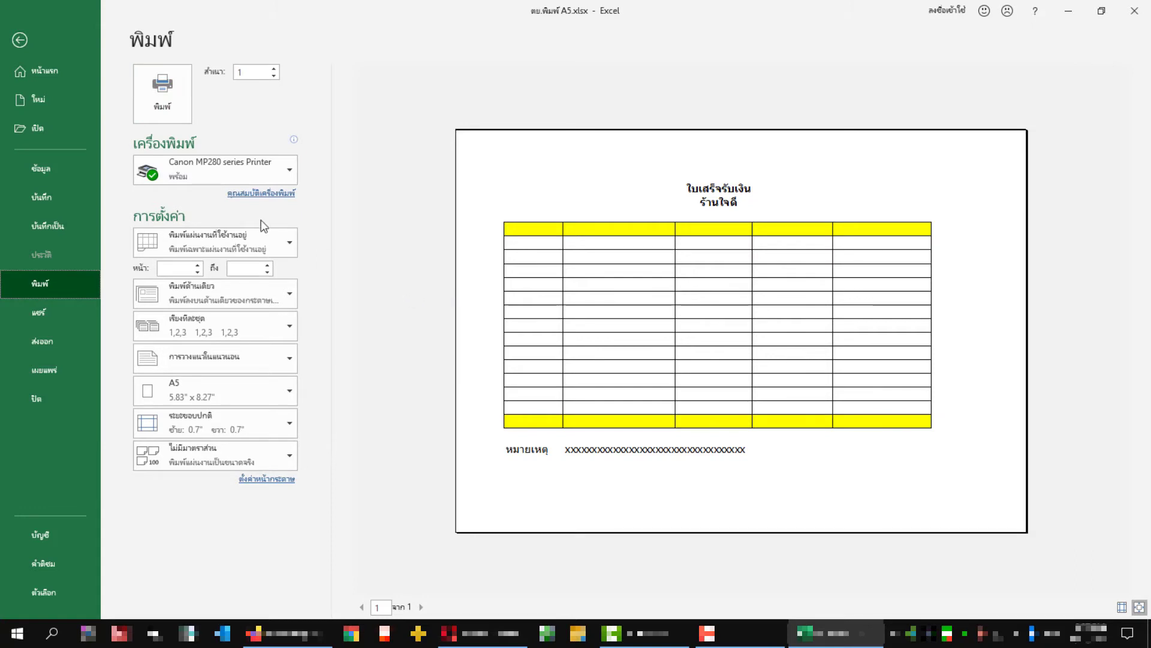
left_click(170, 107)
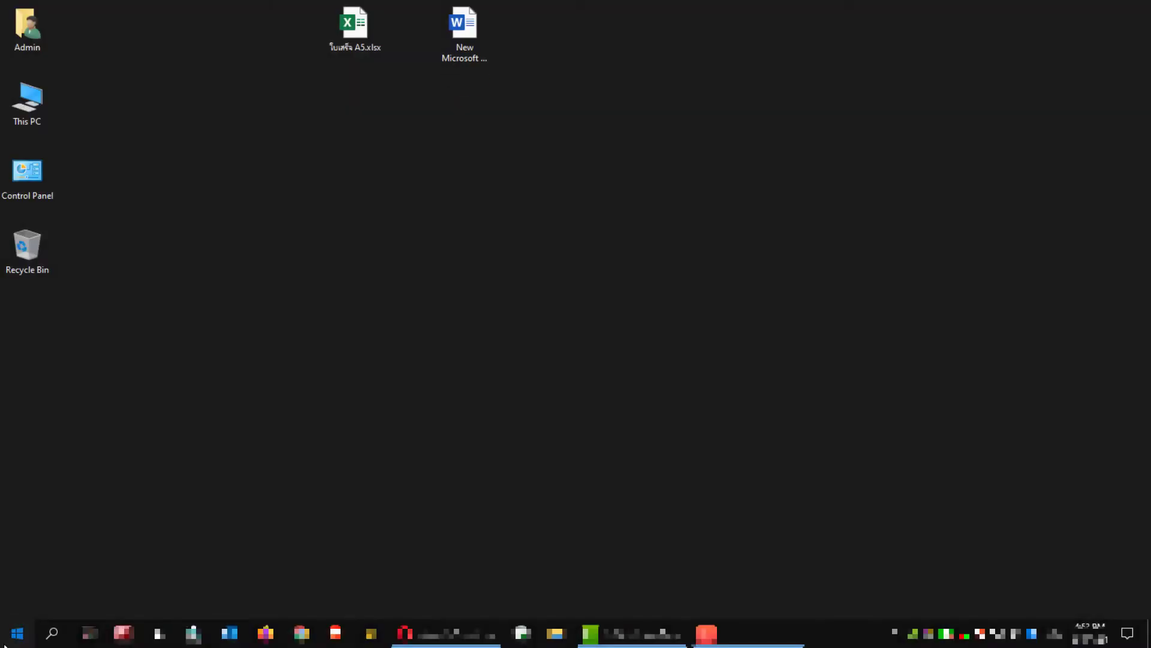
Step: Switch to Adobe Photoshop 2021 and start setting up a new document
left_click(4, 644)
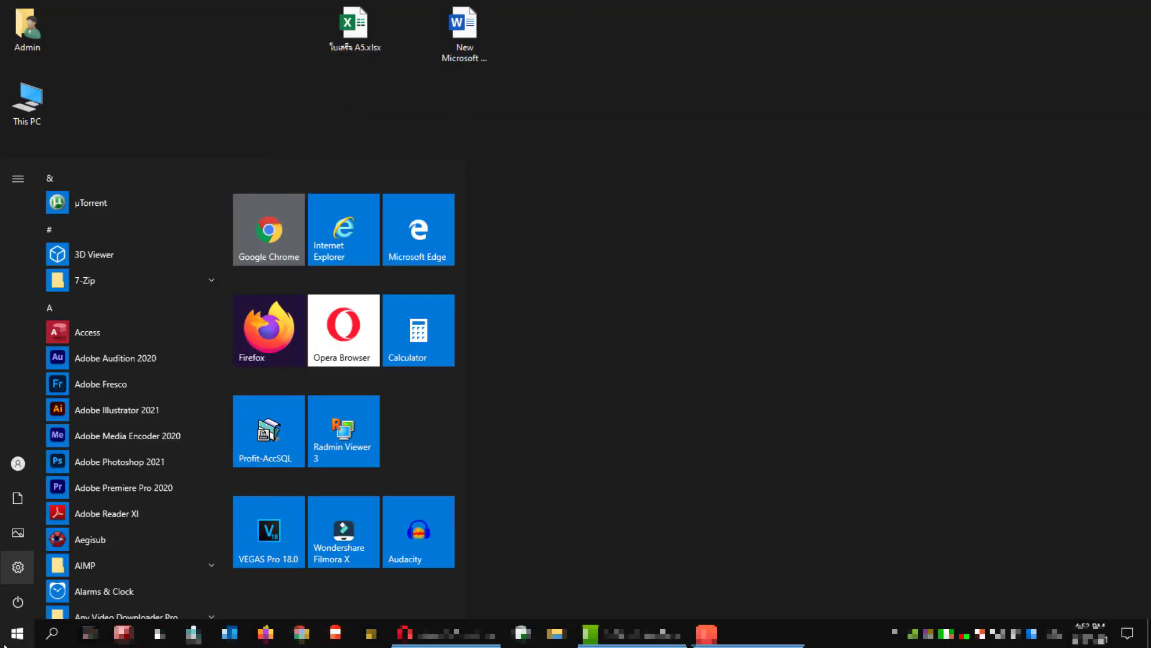
left_click(125, 463)
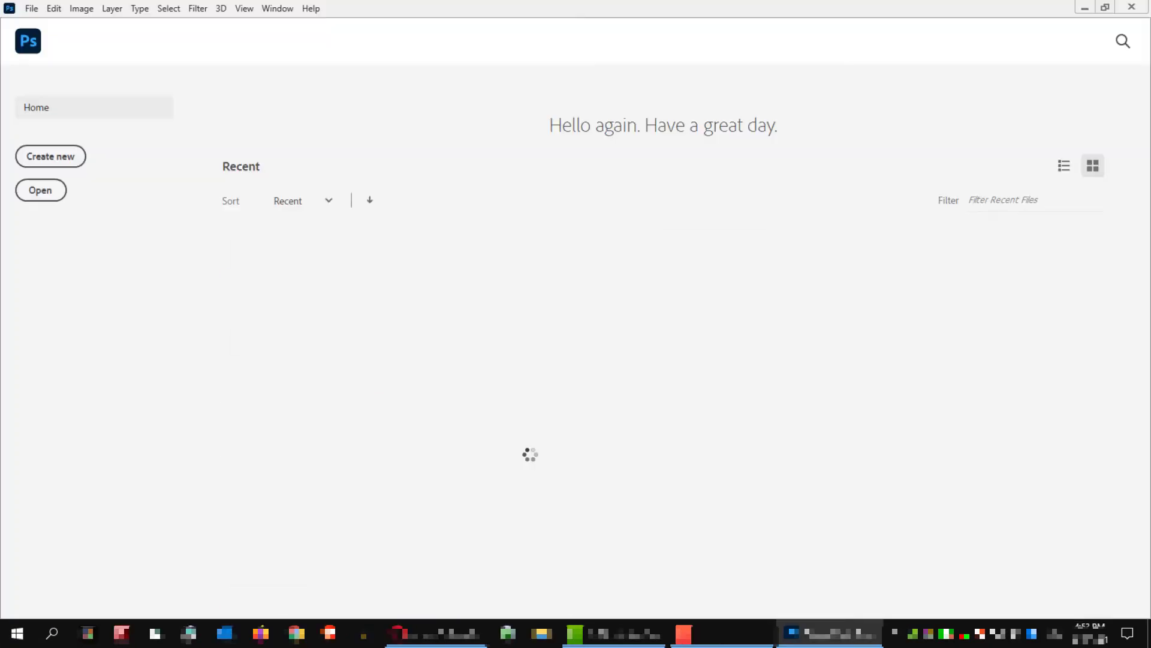
left_click(40, 160)
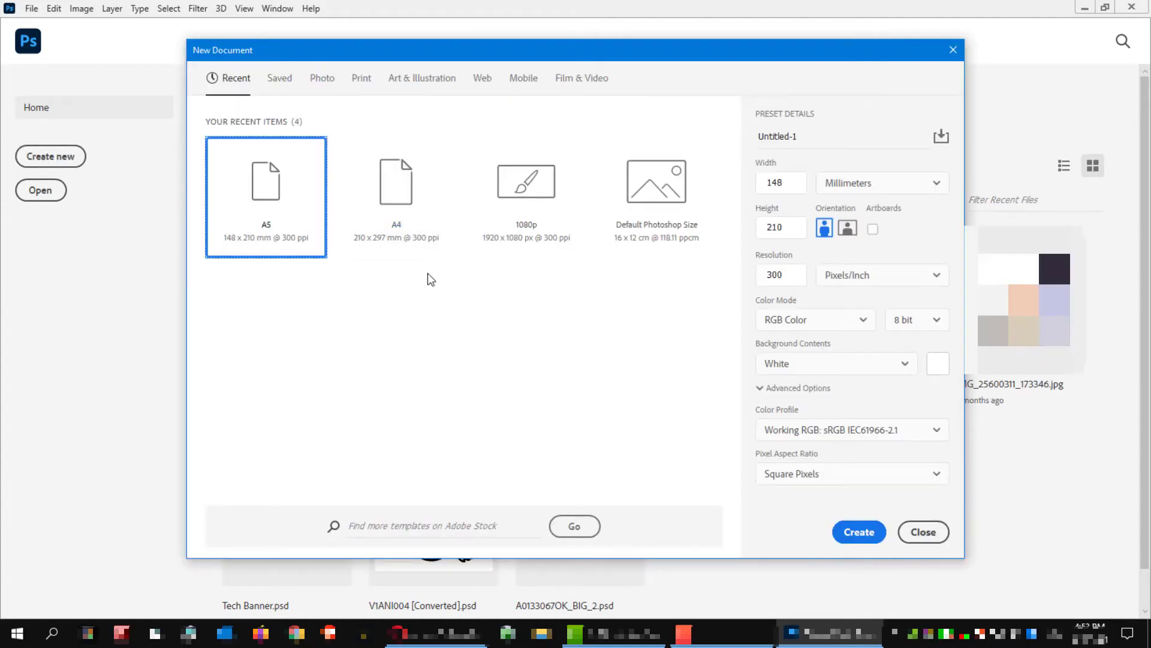
Step: Create a new portrait document from the A5 print preset, 148 x 210 mm at 300 pixels/inch
left_click(395, 229)
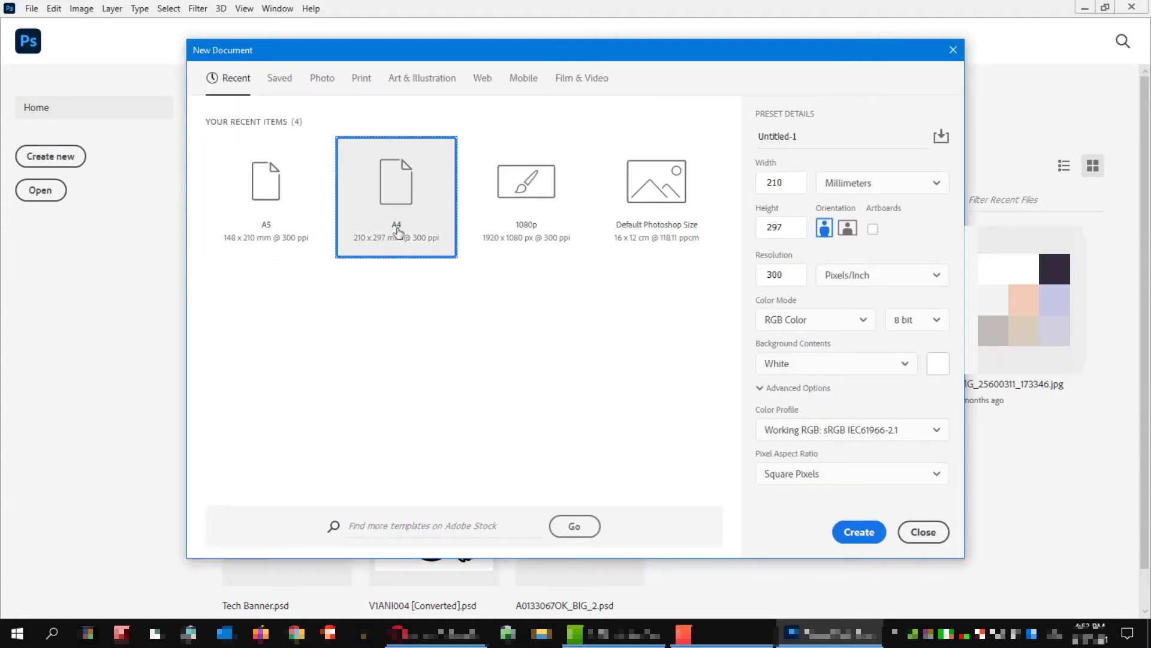
left_click(363, 81)
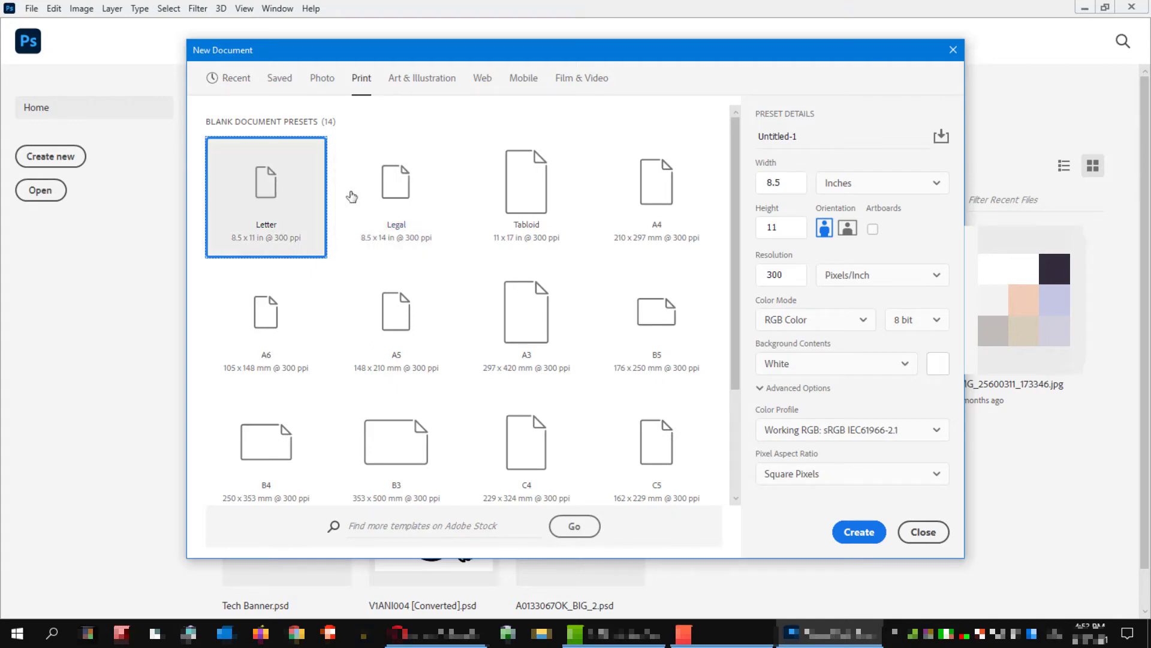
left_click(389, 329)
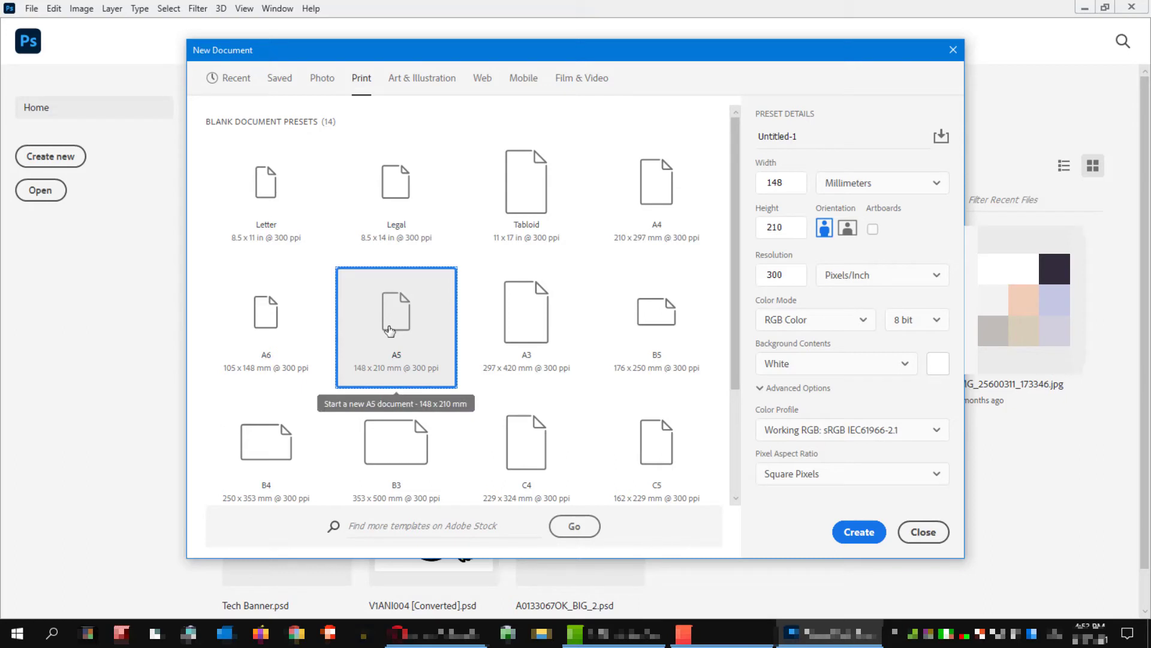
left_click(847, 542)
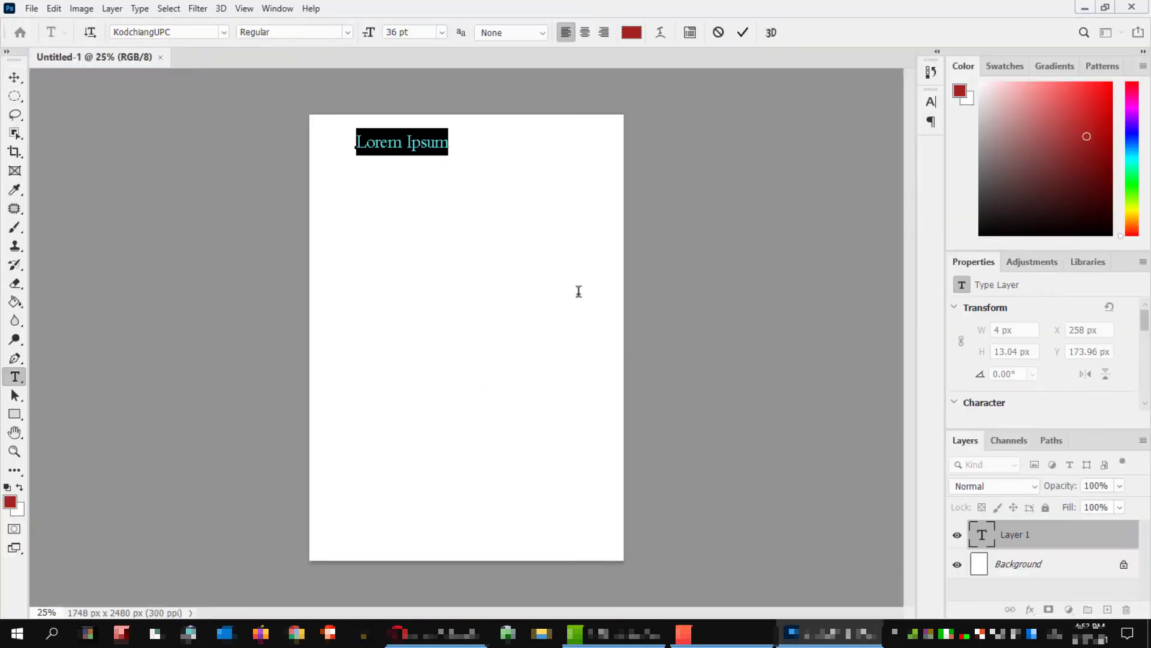
Step: Replace the placeholder text near the top of the page with "ขนาดกระดาษ A5" and commit it
left_click(418, 144)
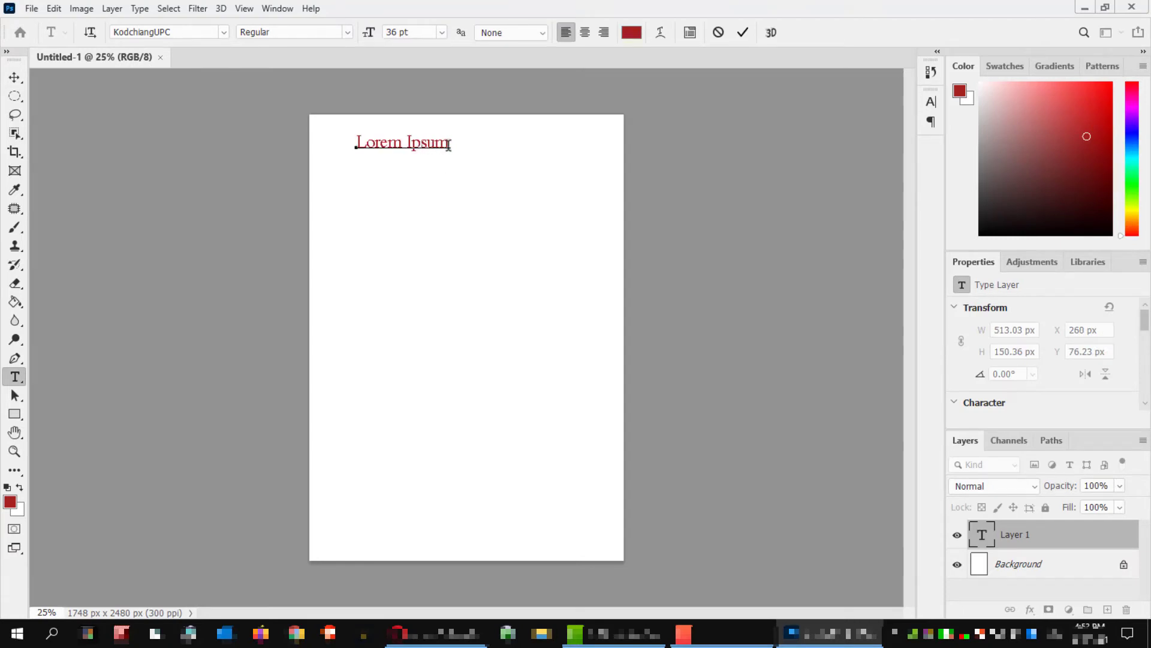
double_click(448, 144)
key("ctrl+a")
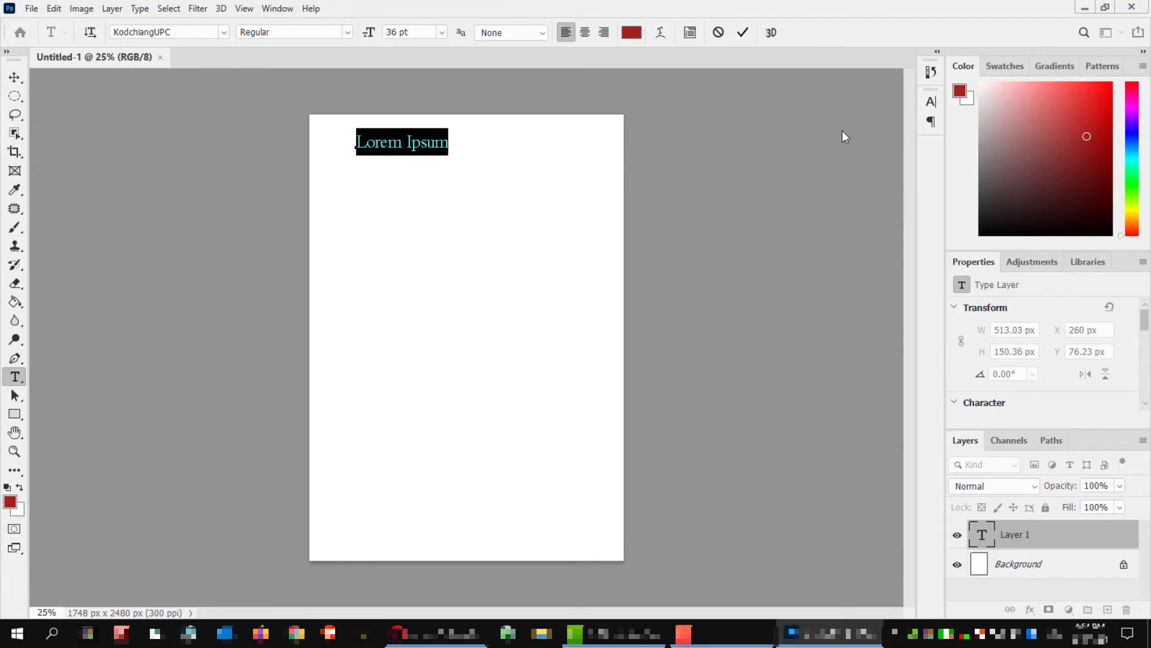
type("ทน")
type("าดกระดาษ")
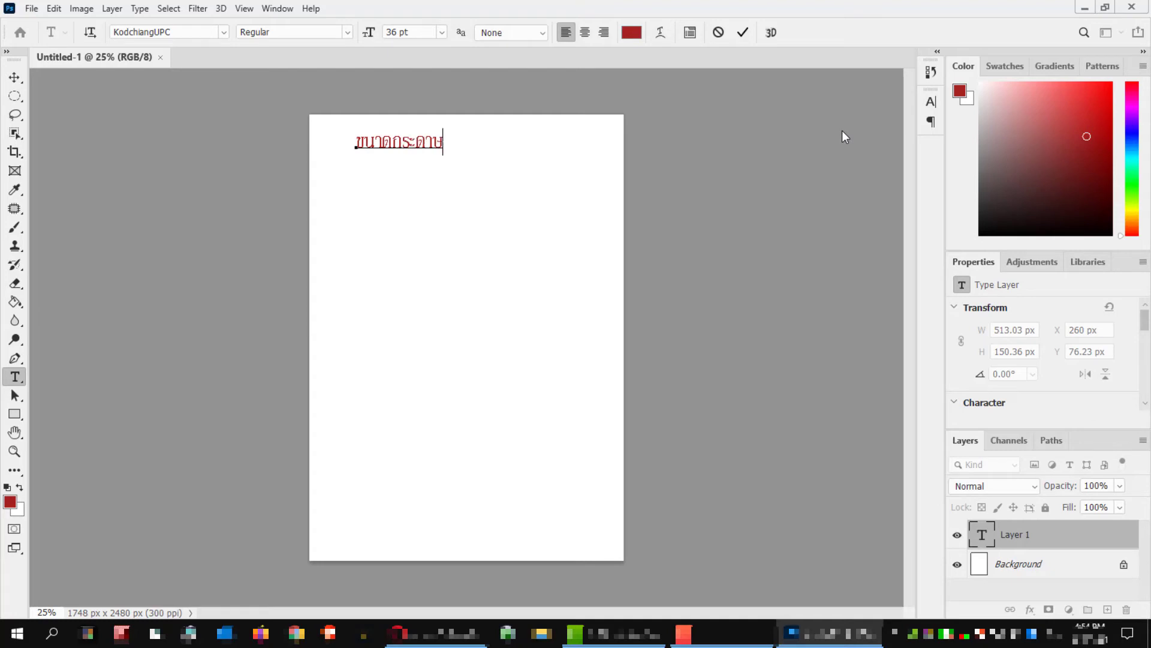
type(" A5")
left_click(747, 37)
left_click(469, 206)
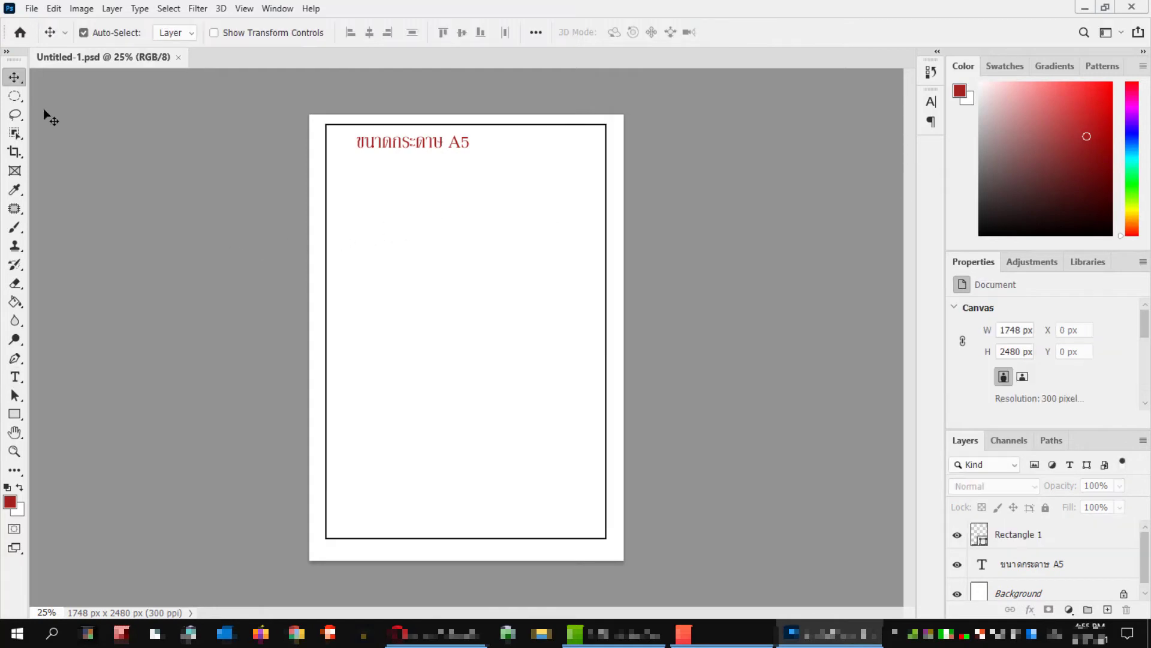
Step: Open the print settings for the A5 document and choose the Canon MP280 series Printer
left_click(32, 9)
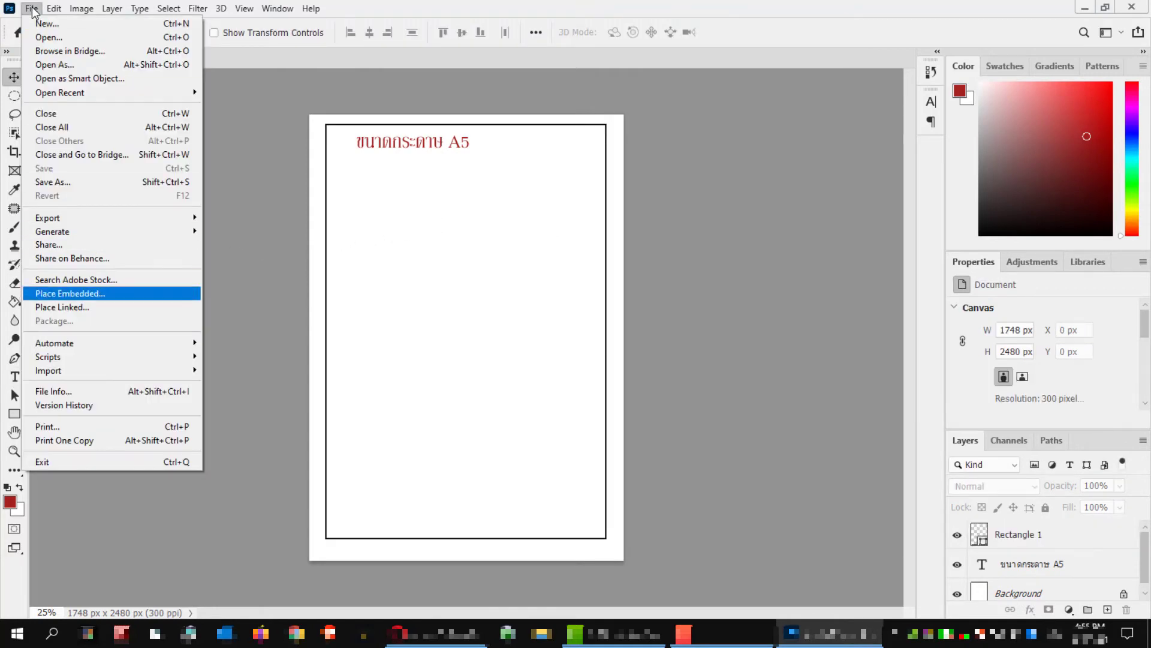
left_click(78, 423)
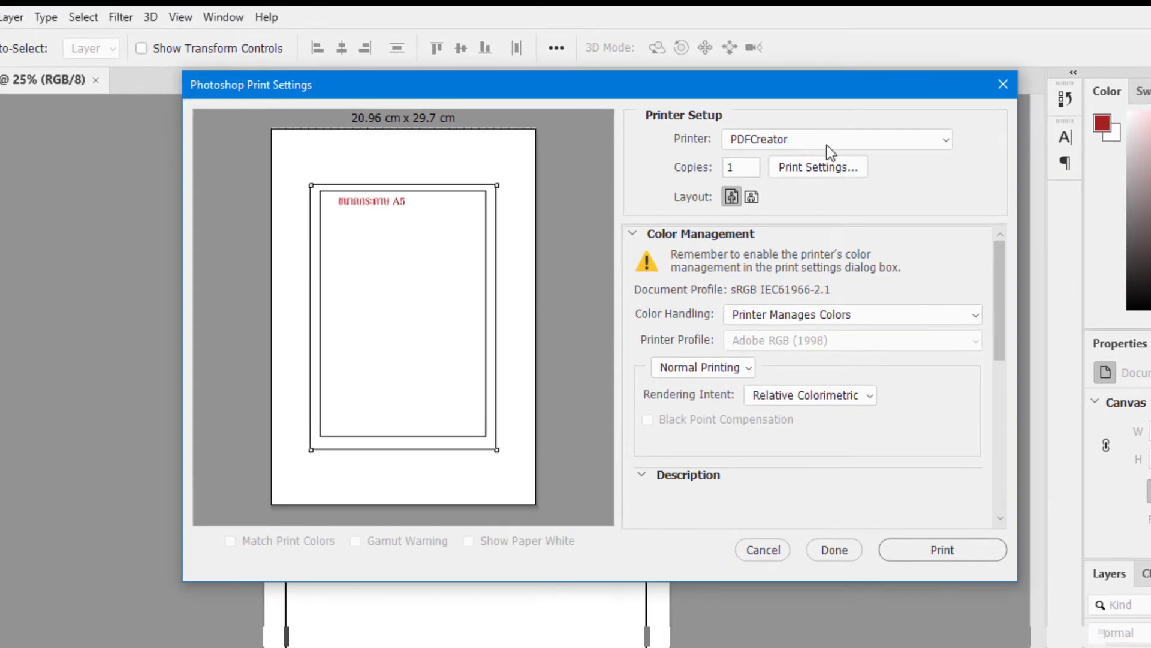
left_click(745, 107)
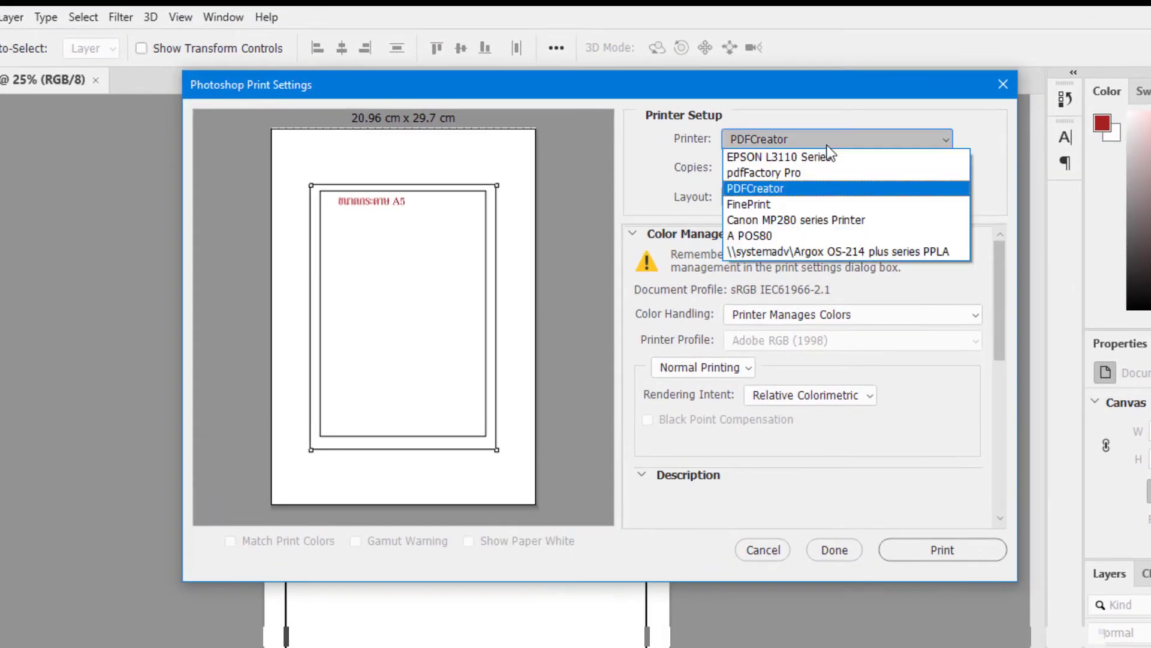
left_click(824, 220)
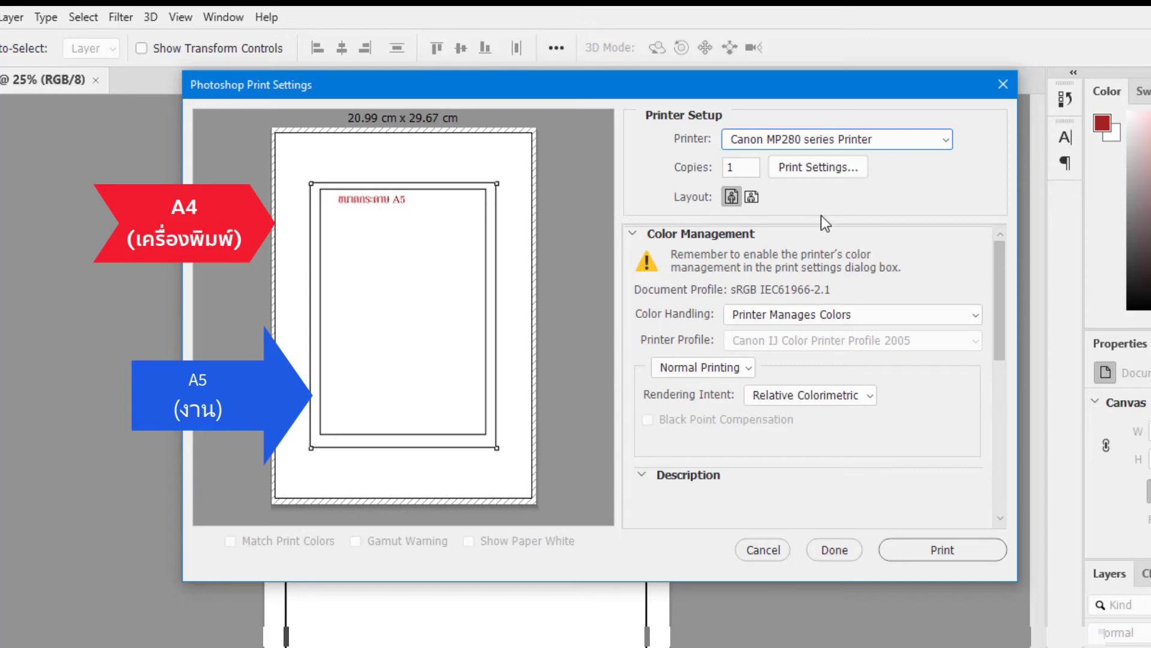
Step: Set the printer paper size to A5 in the Canon MP280 properties and print the document, accepting the clipping
left_click(825, 169)
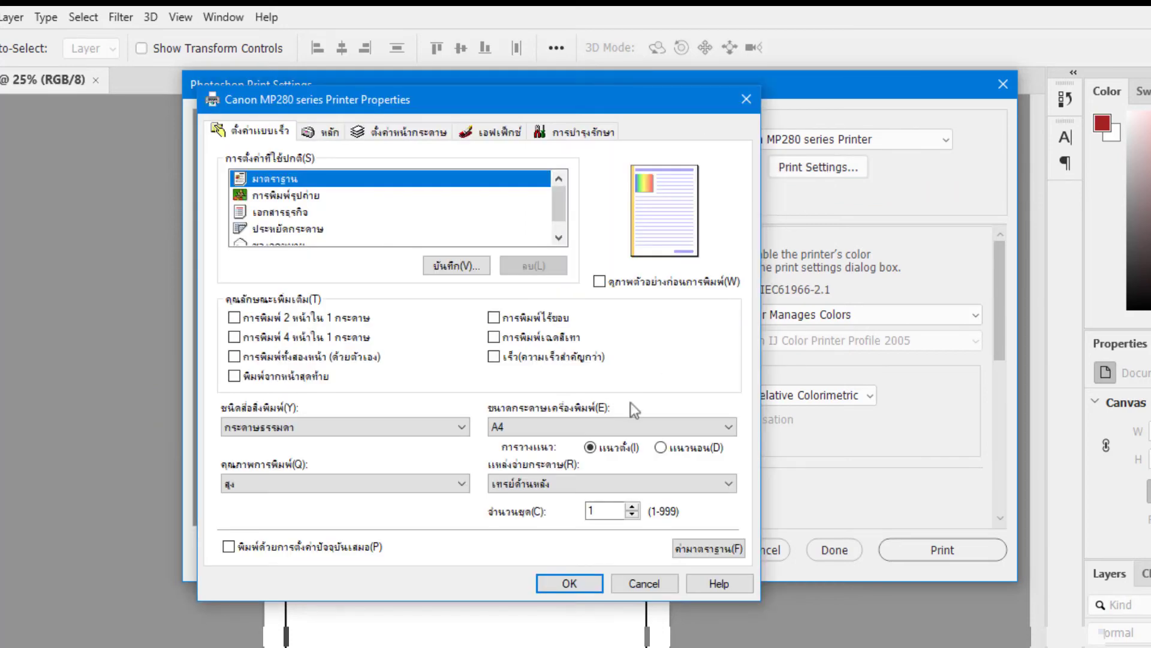
left_click(610, 426)
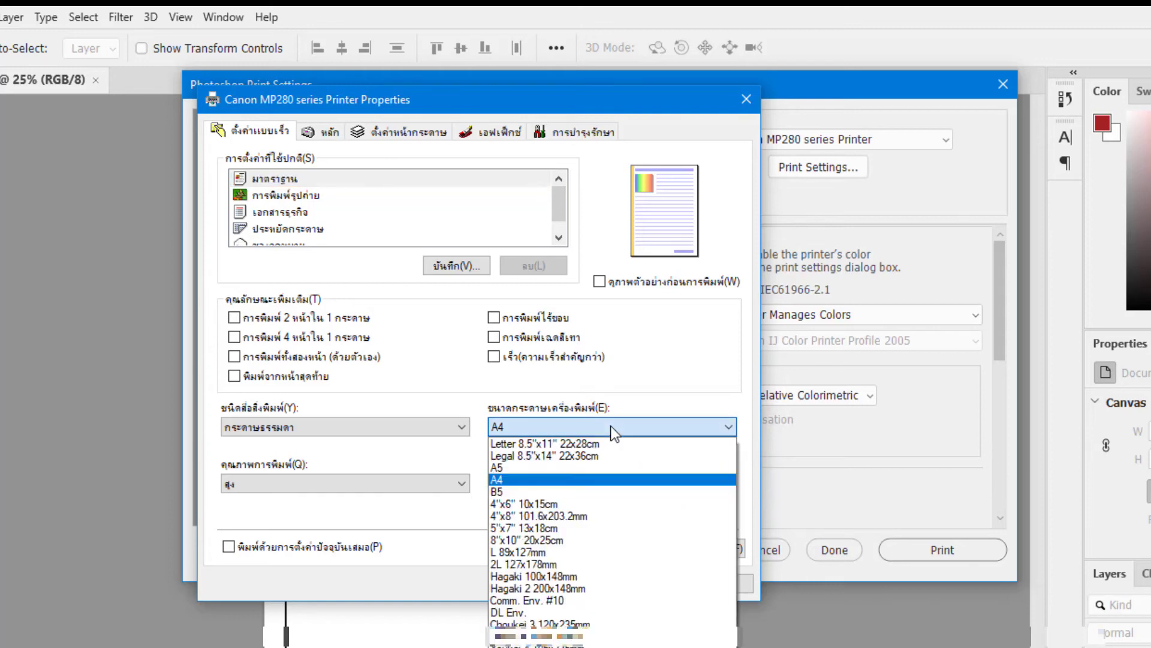
left_click(534, 468)
left_click(569, 582)
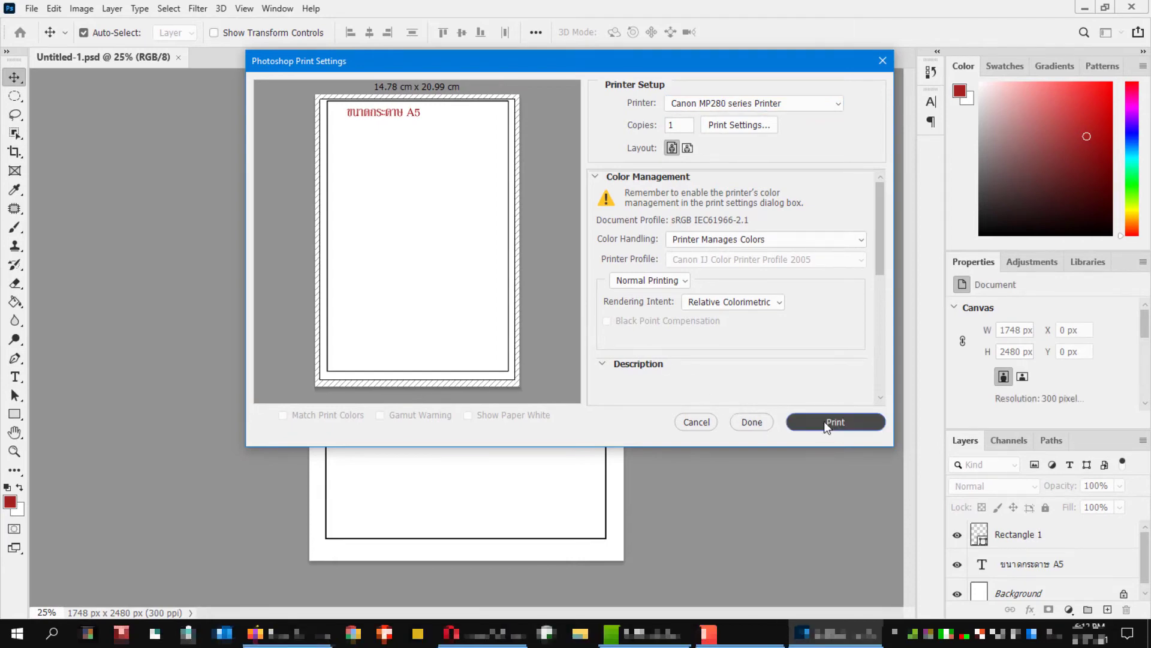
left_click(824, 421)
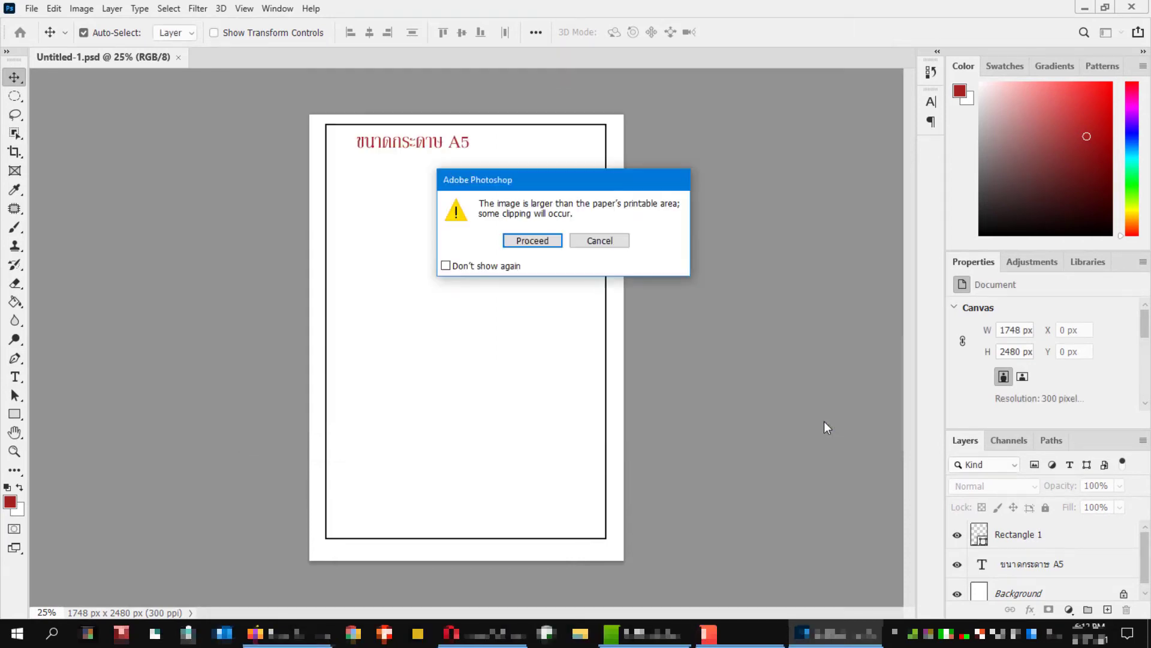
left_click(532, 241)
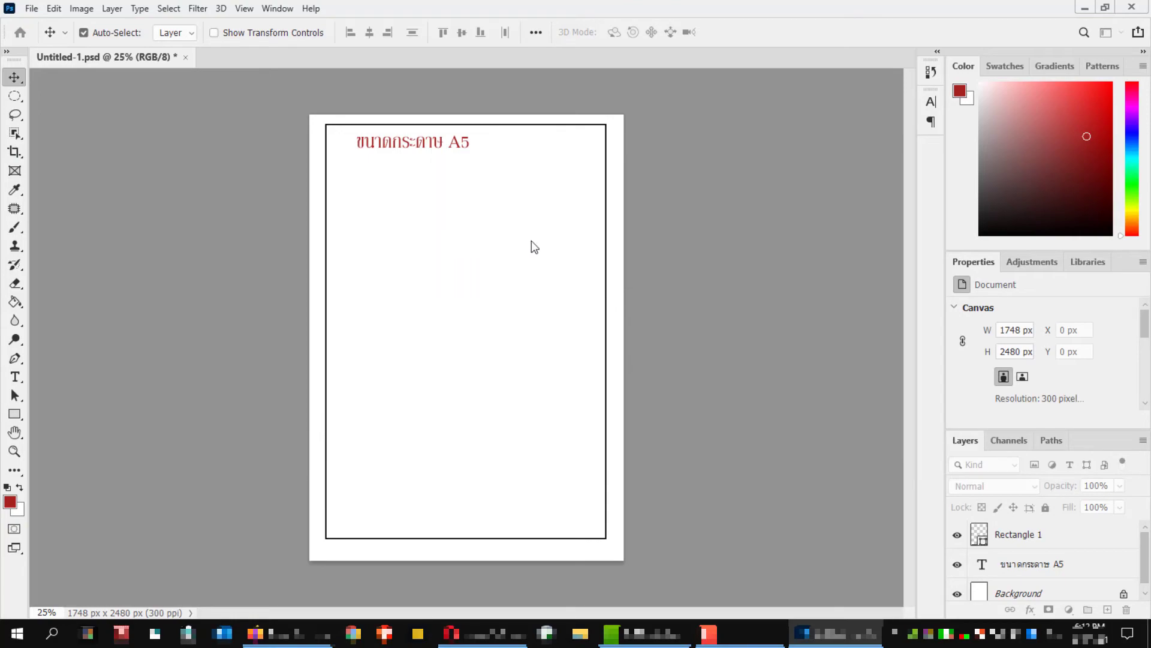